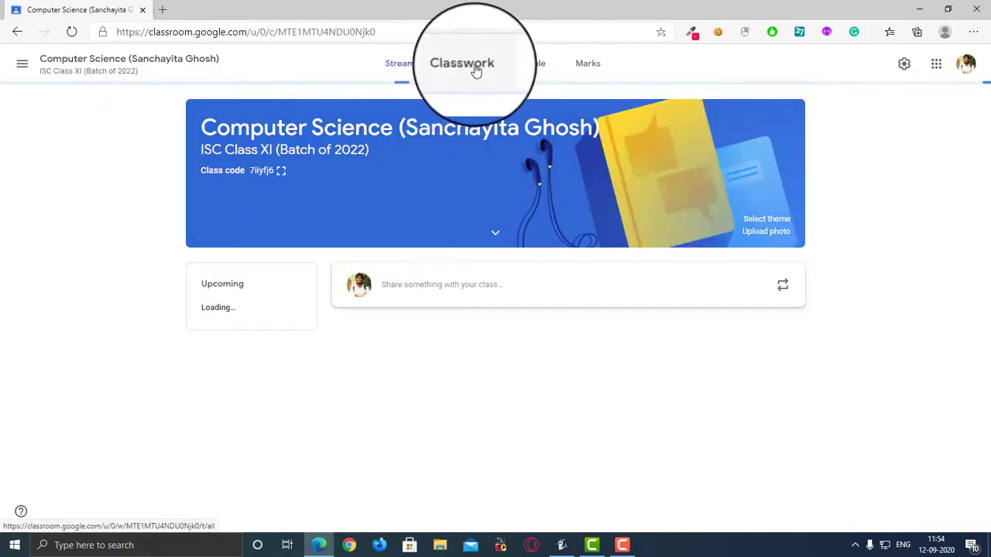
Step: Download Template.zip from the ISC Practical Project Template material in the Computer Science classwork
{"action": "left_click", "coordinate": [477, 71]}
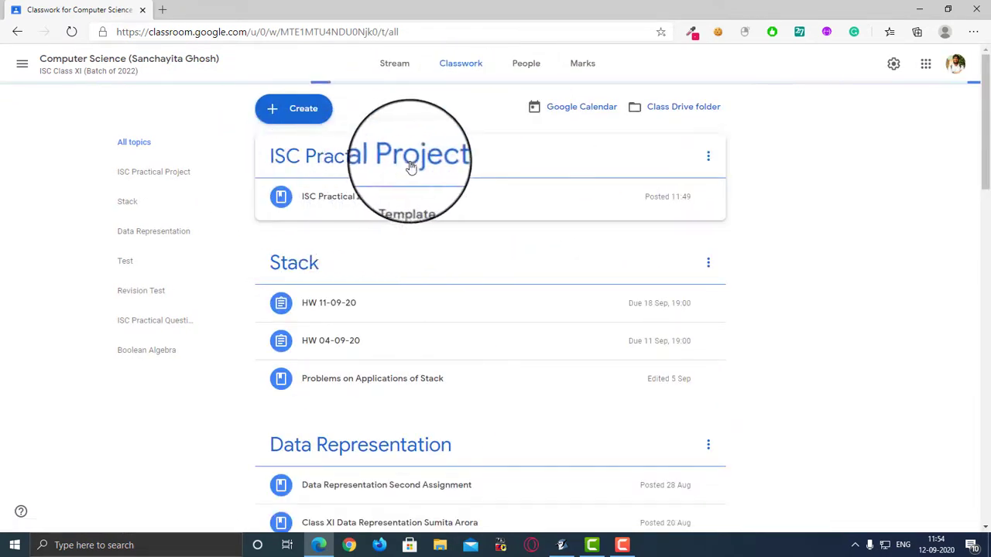
{"action": "left_click", "coordinate": [393, 209]}
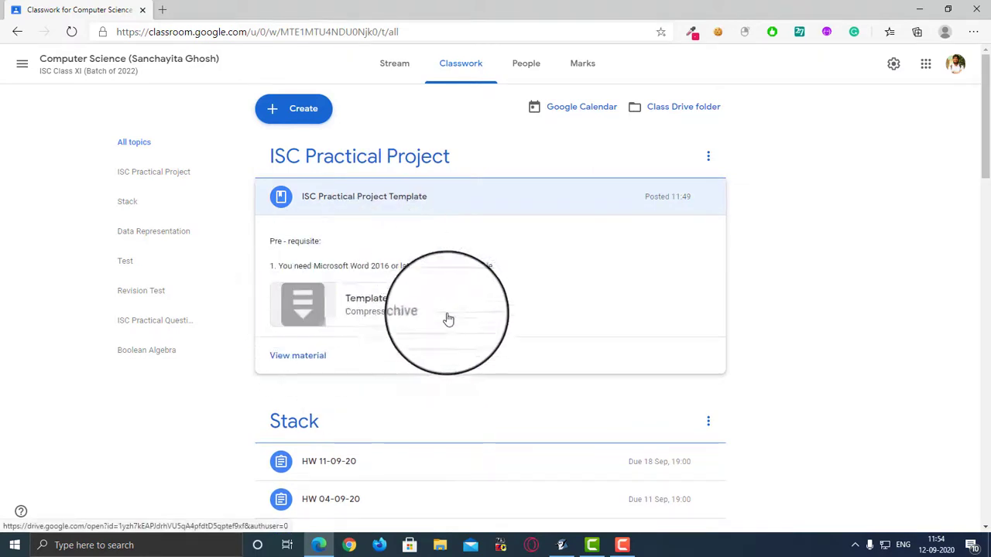
{"action": "right_click", "coordinate": [378, 310]}
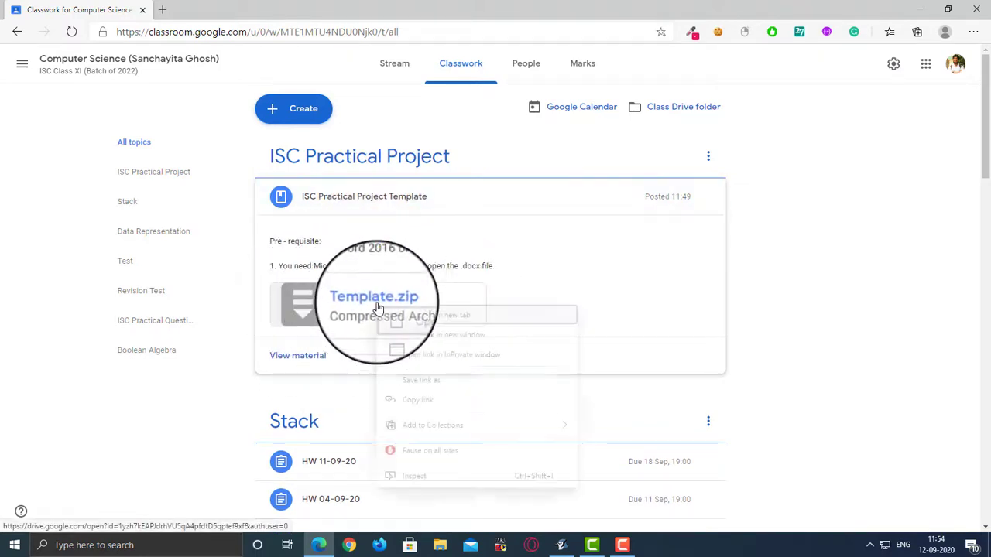
{"action": "left_click", "coordinate": [418, 321]}
{"action": "left_click", "coordinate": [232, 9]}
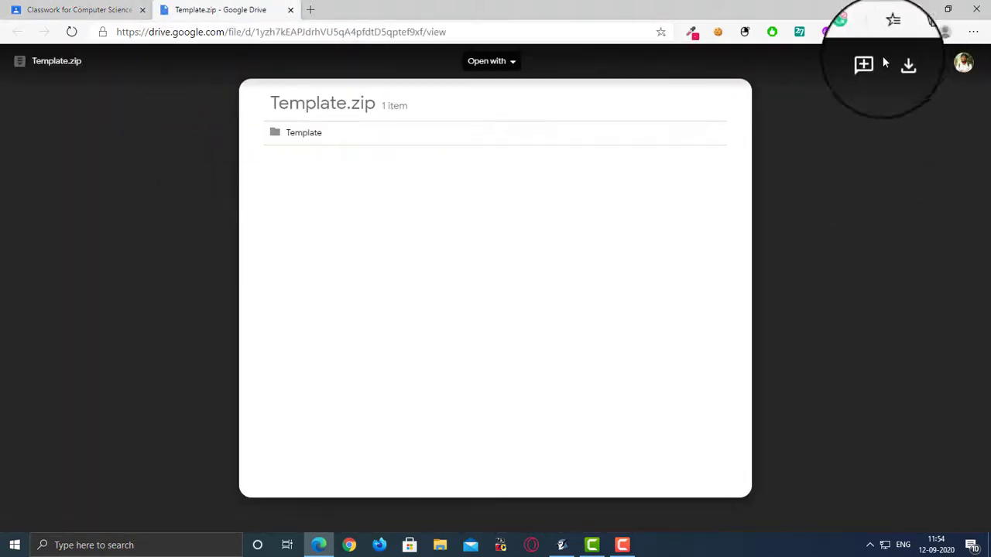
{"action": "left_click", "coordinate": [899, 58]}
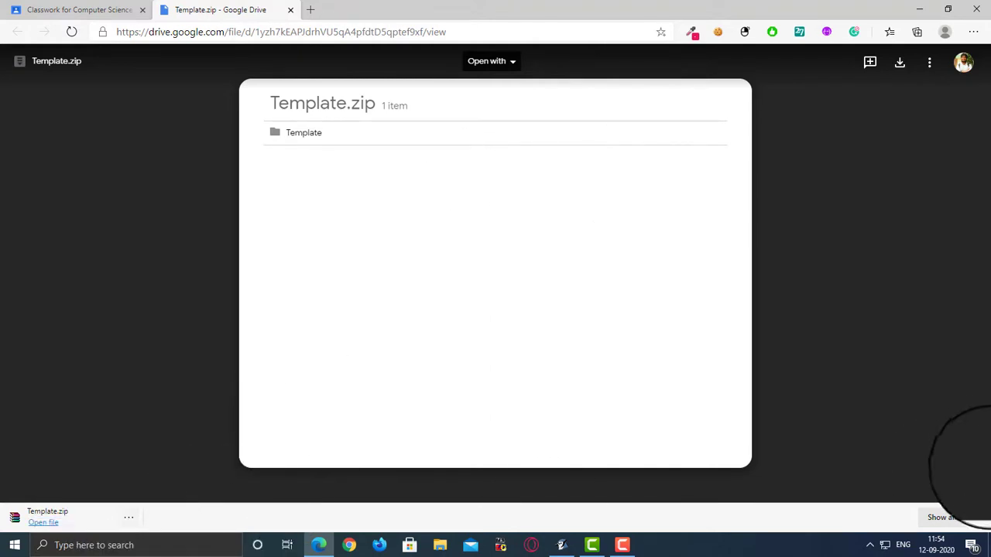
Step: Show the downloaded Template.zip in its folder and extract it to a Template subfolder
{"action": "left_click", "coordinate": [940, 518]}
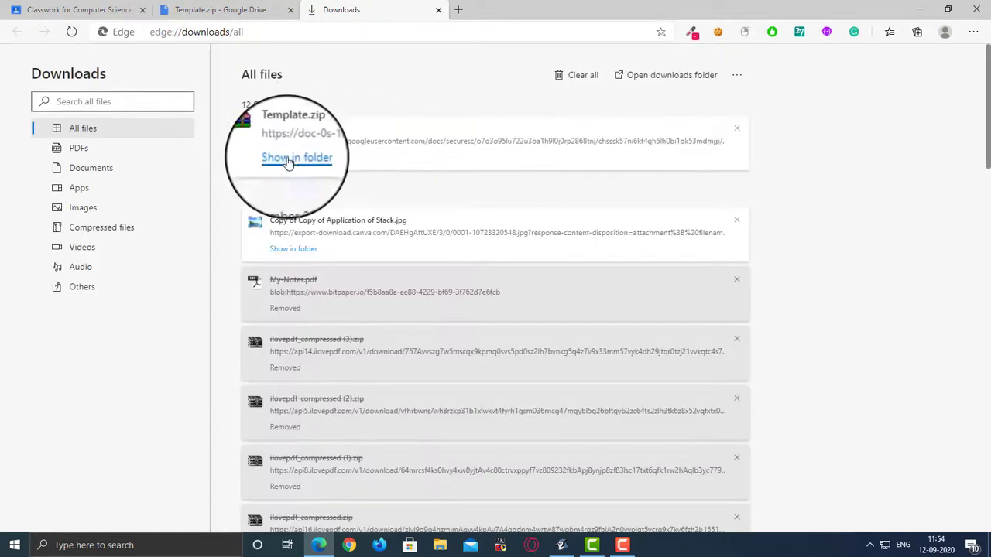
{"action": "left_click", "coordinate": [300, 162]}
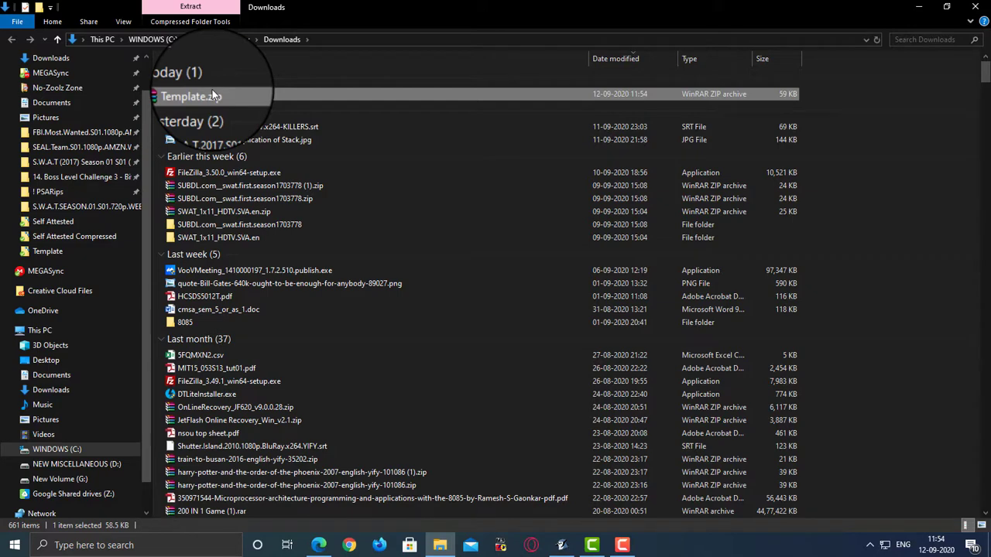
{"action": "right_click", "coordinate": [214, 94]}
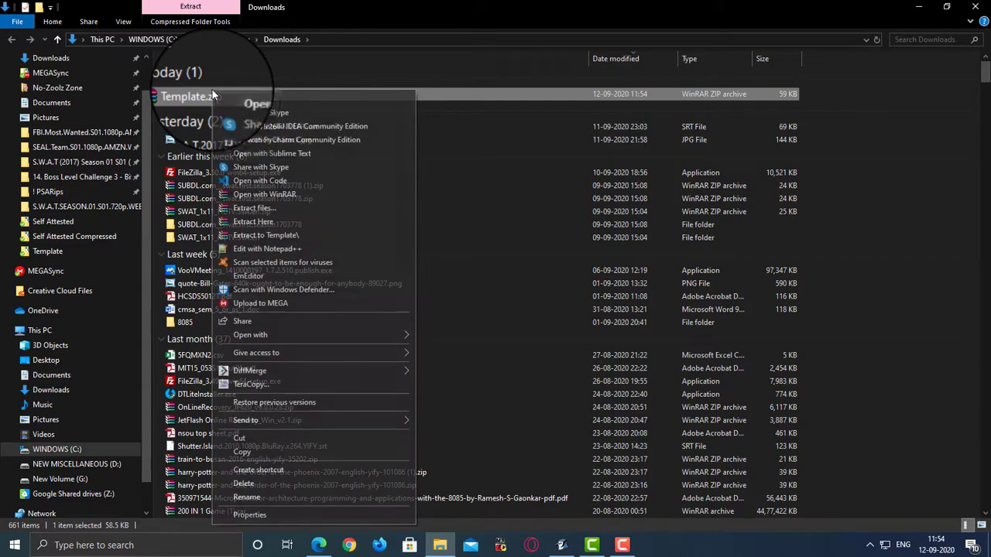
{"action": "left_click", "coordinate": [285, 232]}
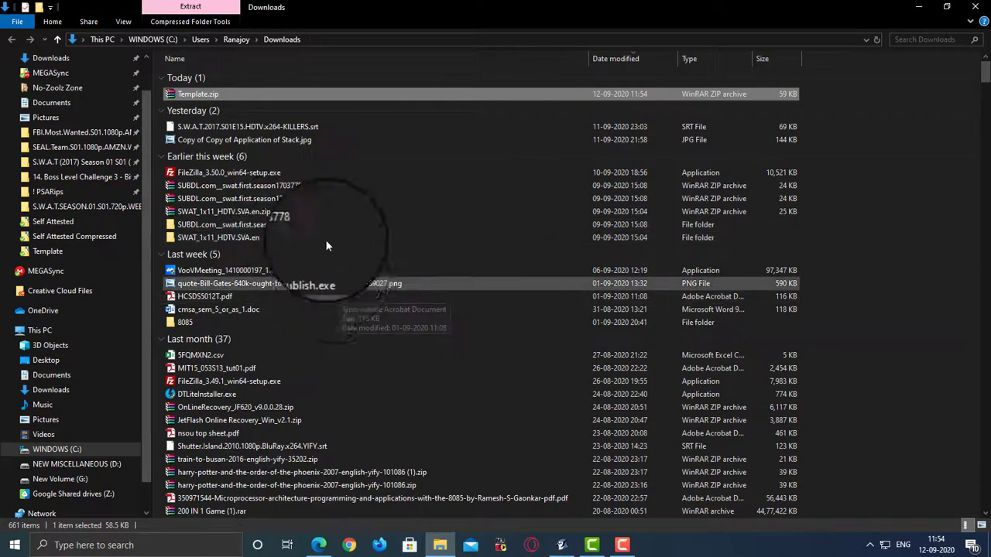
Step: Open Final Computer Programs Printout.docx from the nested Template folder of the extracted archive
{"action": "double_click", "coordinate": [205, 108]}
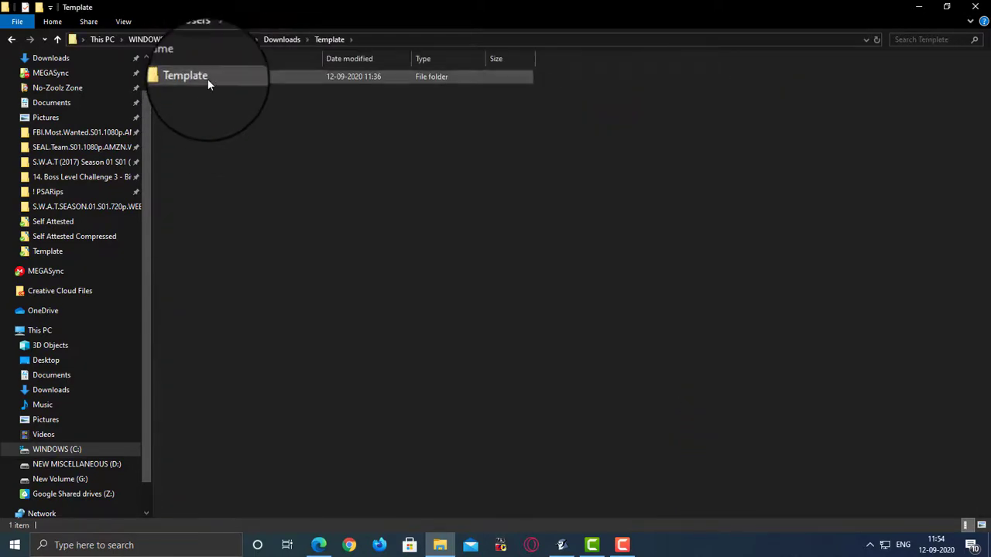
{"action": "double_click", "coordinate": [208, 77]}
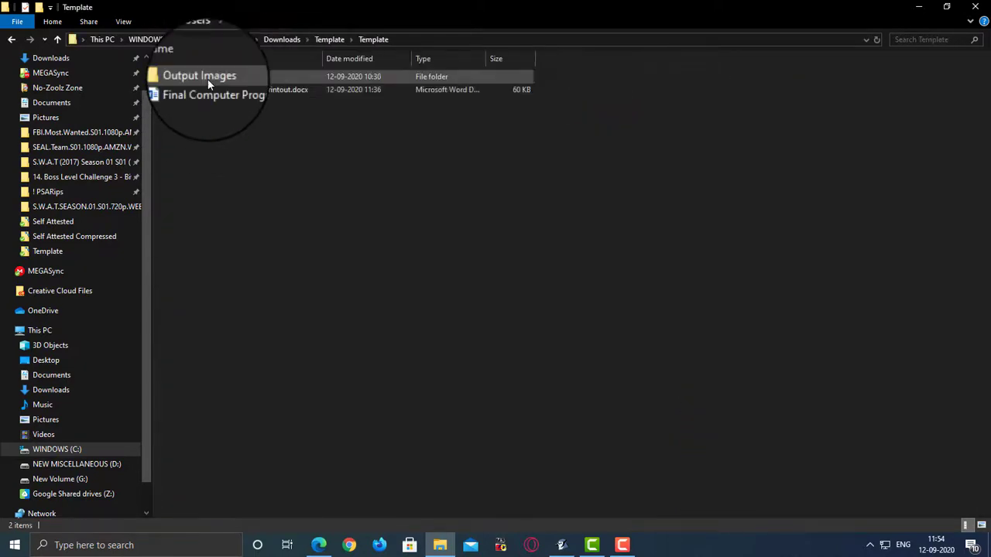
{"action": "double_click", "coordinate": [294, 91]}
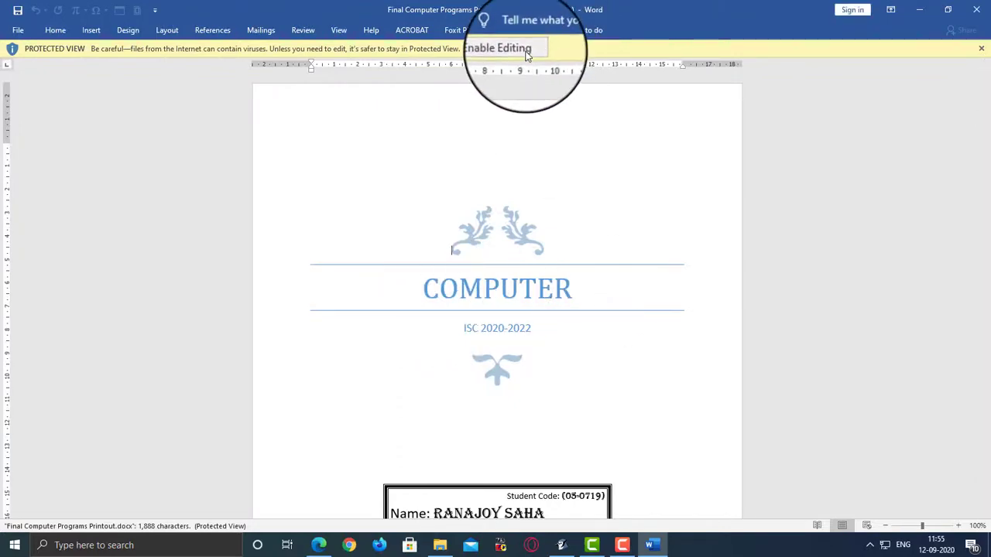
Step: Look through the template's cover, acknowledgement, contents table and first question pages
{"action": "scroll", "coordinate": [564, 286], "scroll_direction": "down", "scroll_amount": 10}
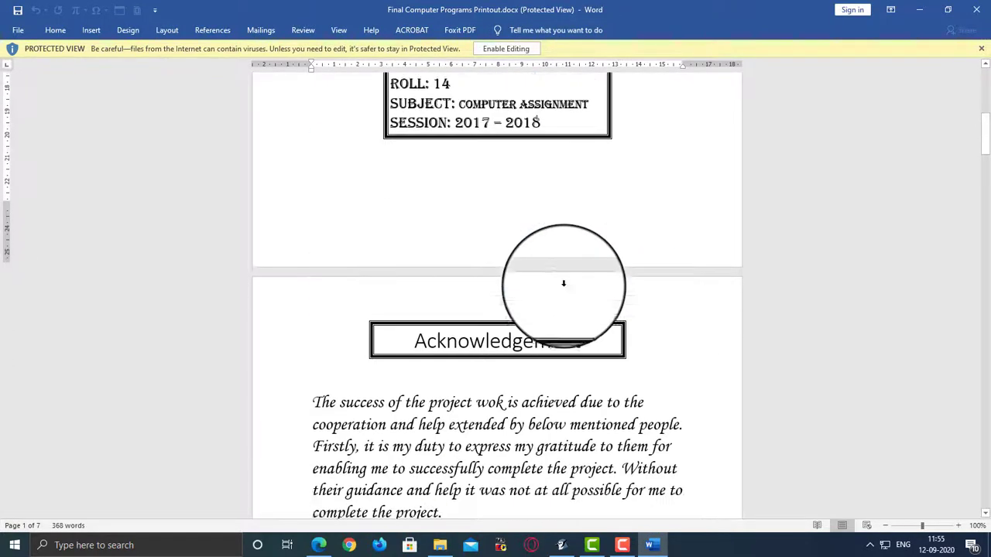
{"action": "scroll", "coordinate": [564, 284], "scroll_direction": "down", "scroll_amount": 20}
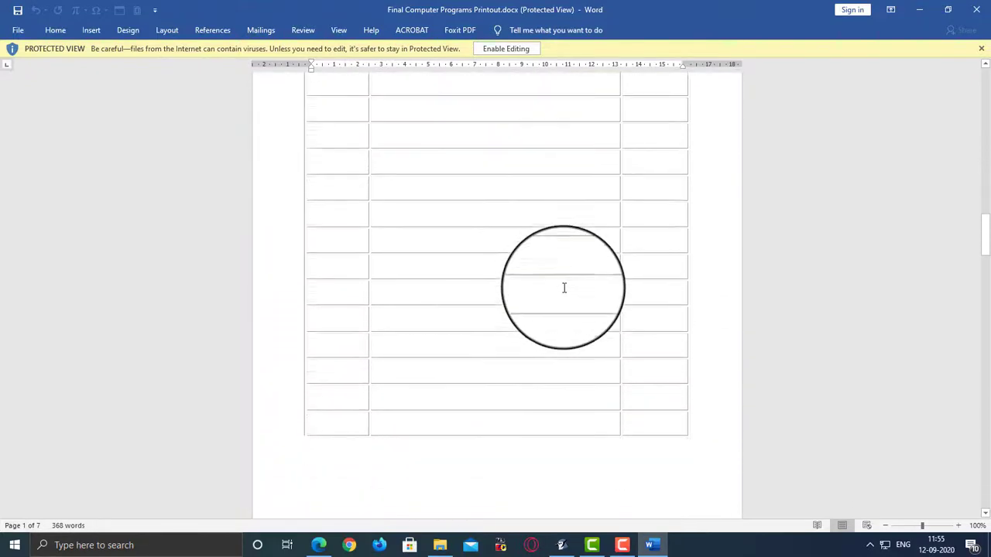
{"action": "scroll", "coordinate": [564, 288], "scroll_direction": "down", "scroll_amount": 10}
{"action": "scroll", "coordinate": [564, 291], "scroll_direction": "up", "scroll_amount": 4}
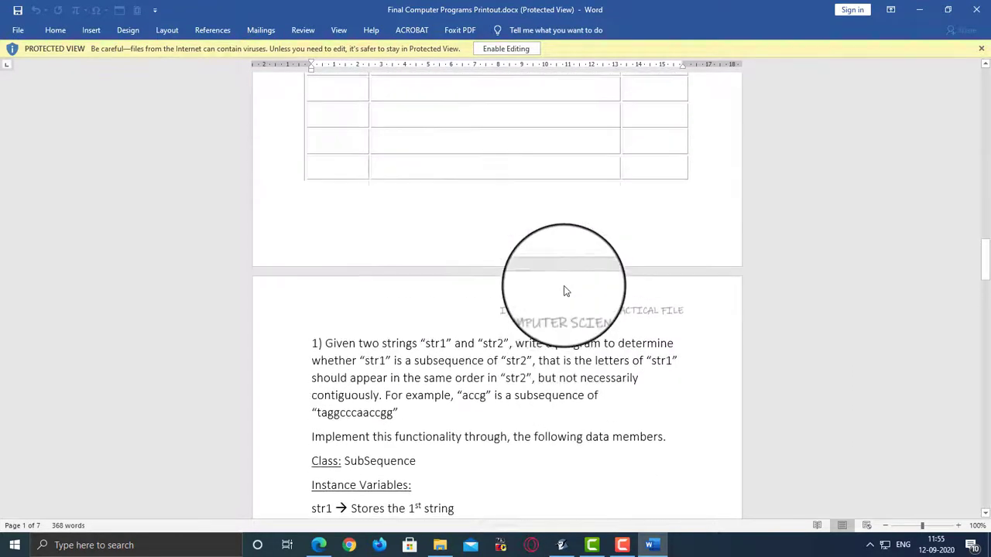
{"action": "scroll", "coordinate": [565, 288], "scroll_direction": "up", "scroll_amount": 20}
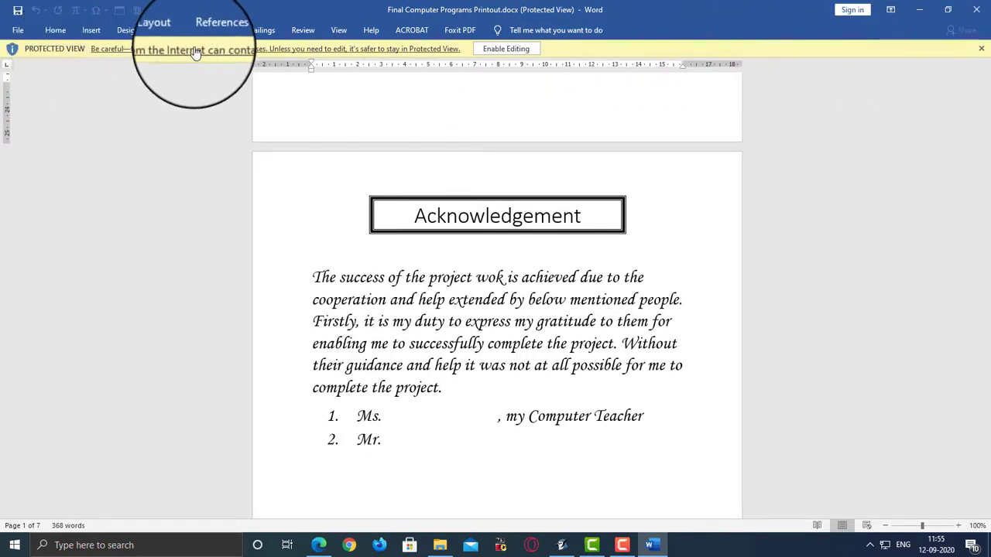
{"action": "scroll", "coordinate": [503, 209], "scroll_direction": "up", "scroll_amount": 4}
{"action": "scroll", "coordinate": [507, 217], "scroll_direction": "up", "scroll_amount": 5}
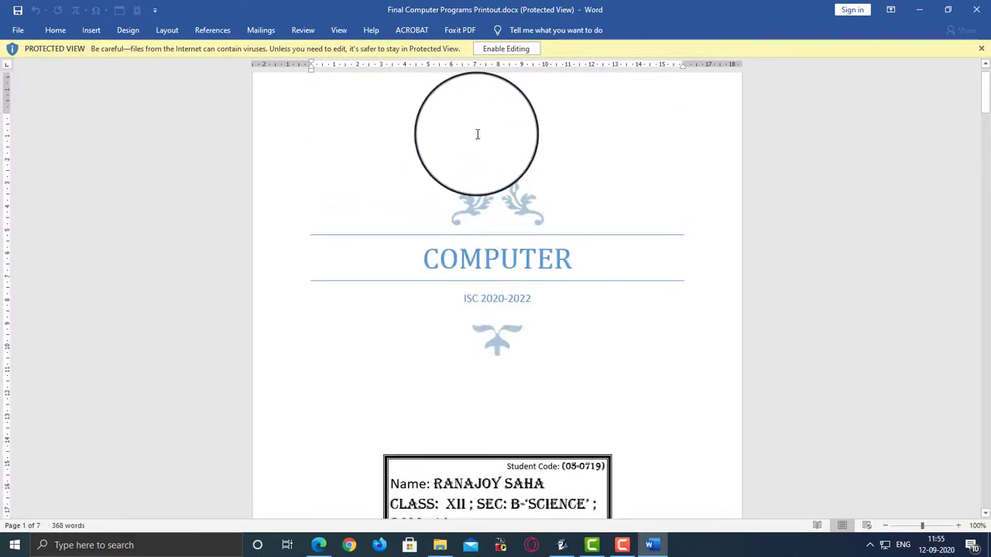
Step: Enable editing of the document and go to the blank PROGRAM page
{"action": "left_click", "coordinate": [509, 55]}
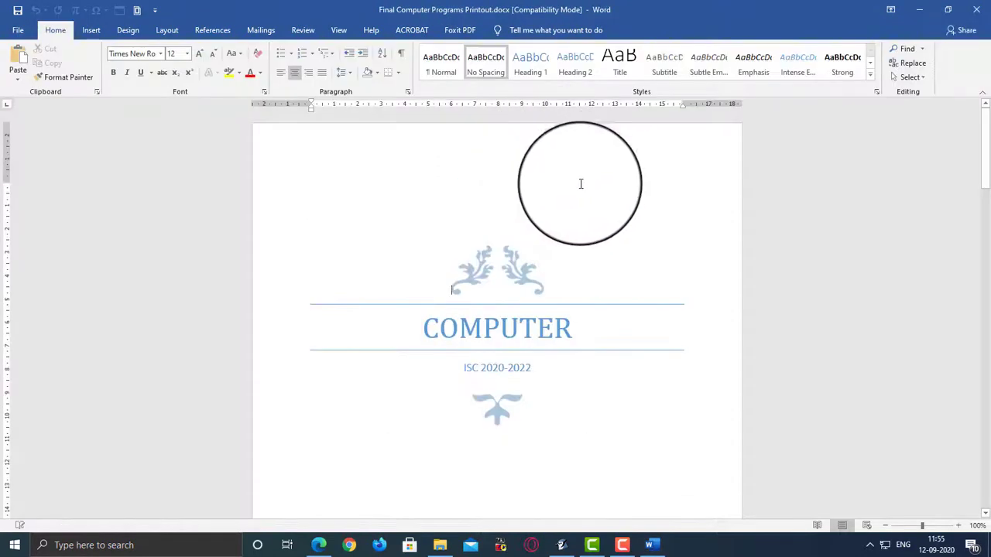
{"action": "scroll", "coordinate": [480, 257], "scroll_direction": "down", "scroll_amount": 20}
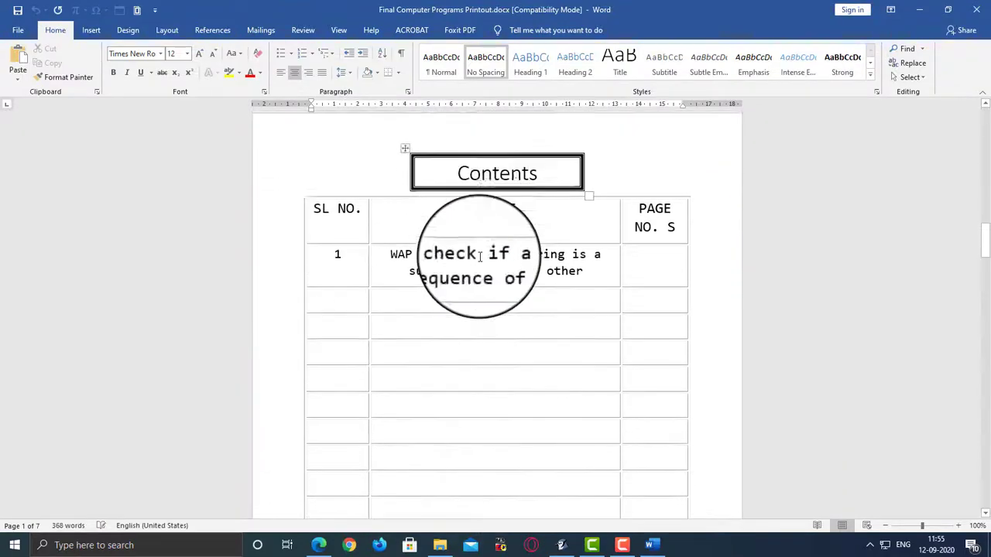
{"action": "scroll", "coordinate": [480, 257], "scroll_direction": "down", "scroll_amount": 15}
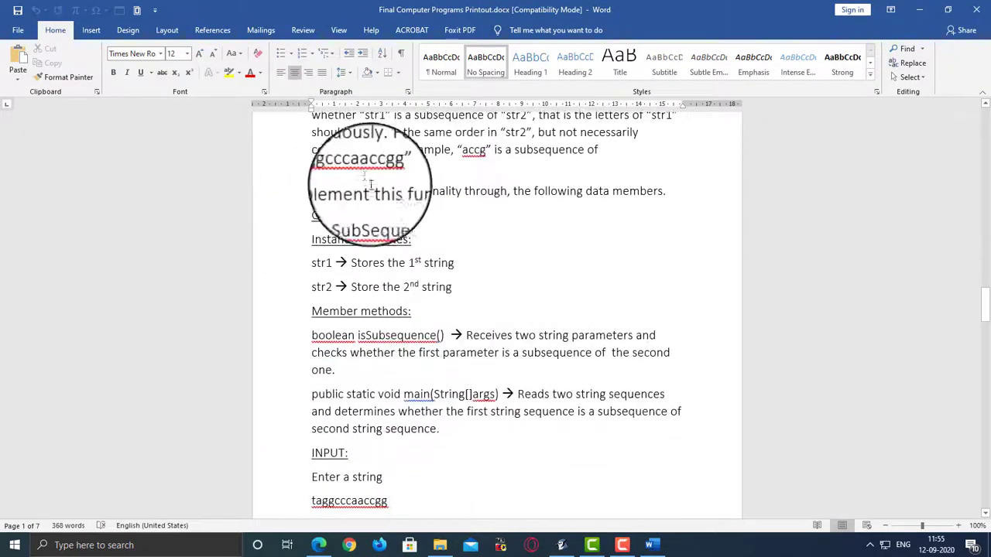
{"action": "scroll", "coordinate": [370, 185], "scroll_direction": "down", "scroll_amount": 8}
{"action": "scroll", "coordinate": [412, 203], "scroll_direction": "down", "scroll_amount": 15}
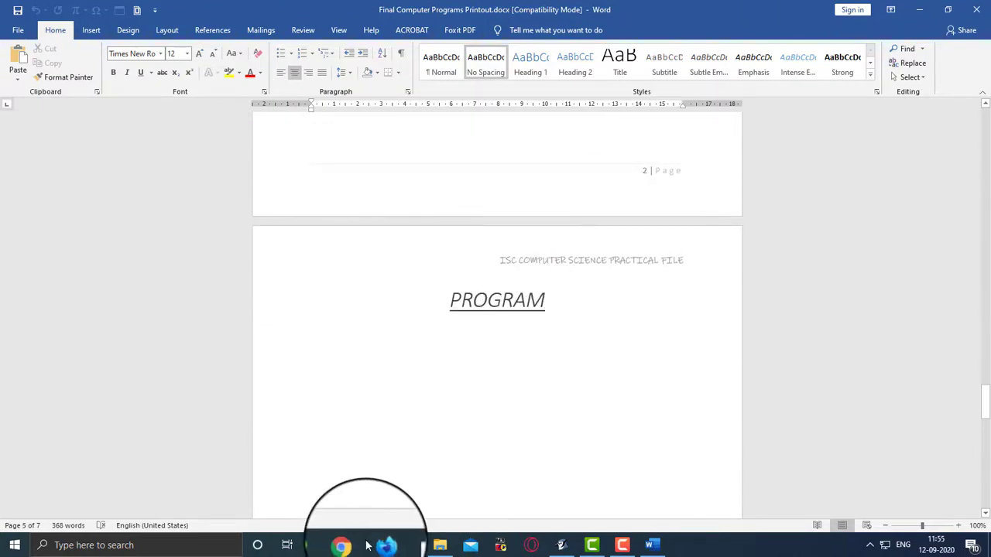
Step: Switch to BlueJ, open the StringSubsequence class and copy its entire source code
{"action": "left_click", "coordinate": [564, 545]}
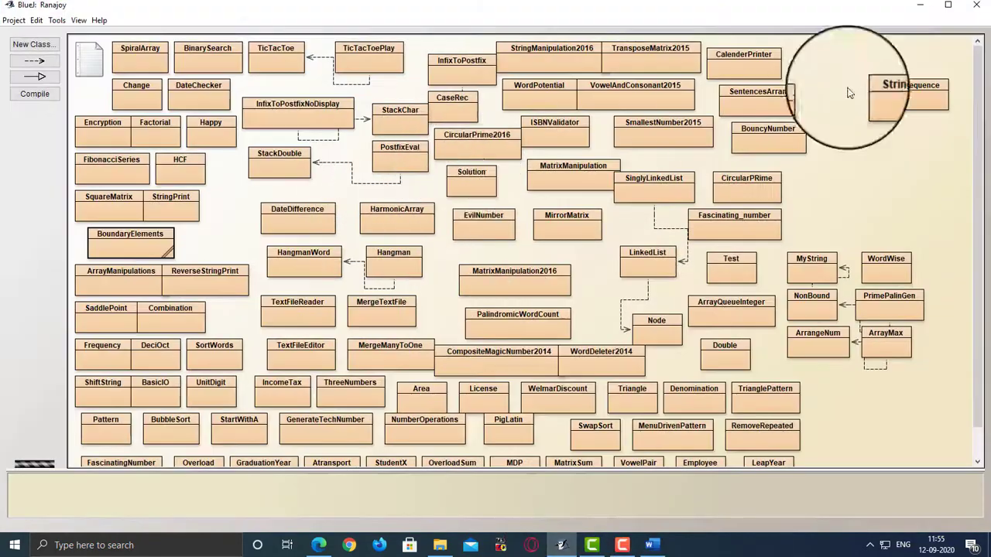
{"action": "double_click", "coordinate": [911, 103]}
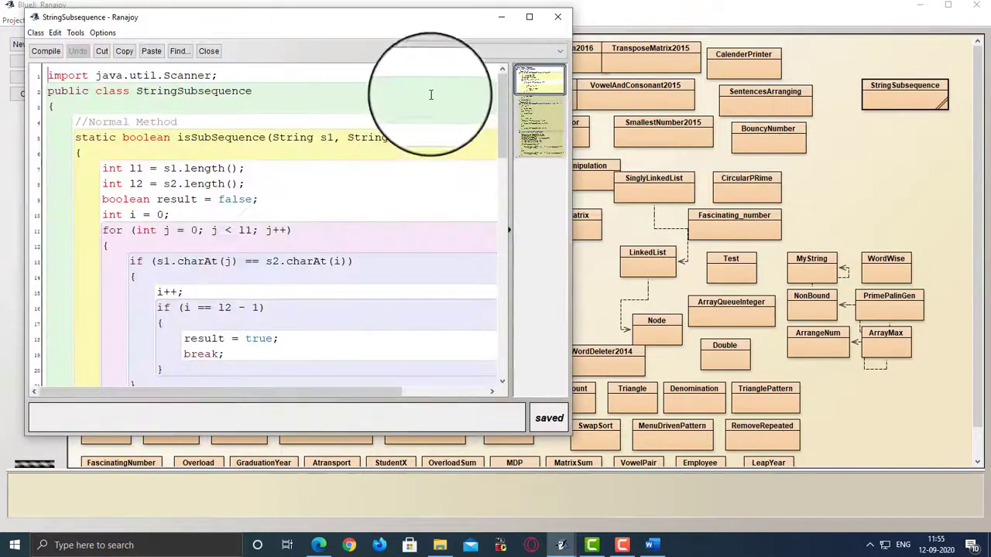
{"action": "left_click", "coordinate": [271, 215]}
{"action": "key", "text": "ctrl+c"}
{"action": "key", "text": "ctrl+a"}
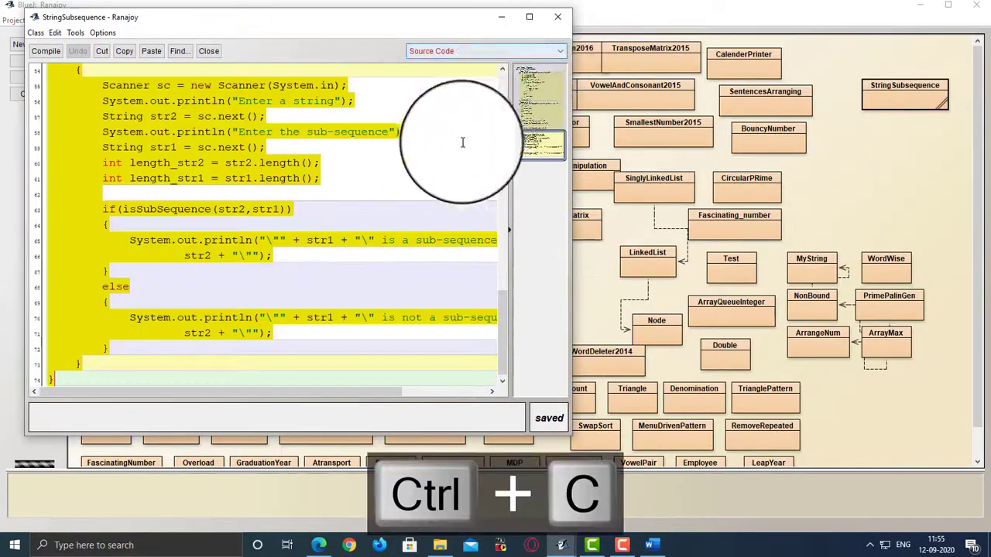
Step: Switch to Word and paste the copied code on the line below the PROGRAM heading
{"action": "left_click", "coordinate": [651, 545]}
{"action": "left_click", "coordinate": [351, 336]}
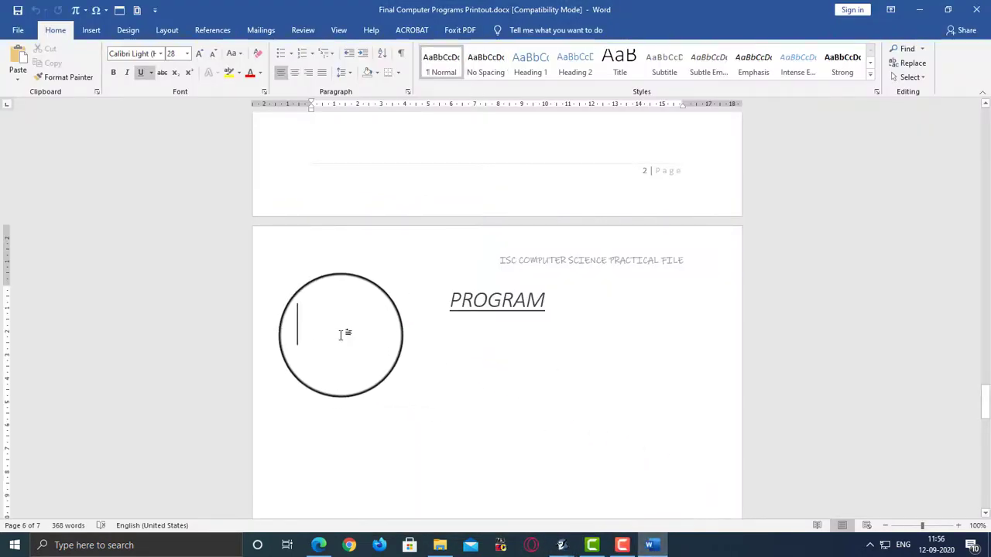
{"action": "key", "text": "ctrl+v"}
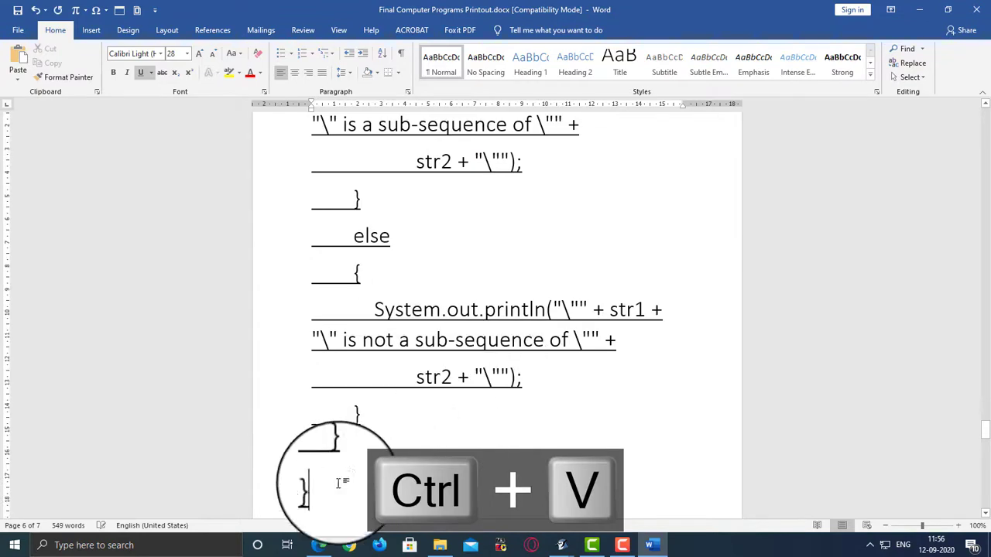
Step: Remove the underline from the pasted code and delete the whole code block below the PROGRAM heading
{"action": "left_click_drag", "start_coordinate": [323, 492], "coordinate": [313, 464]}
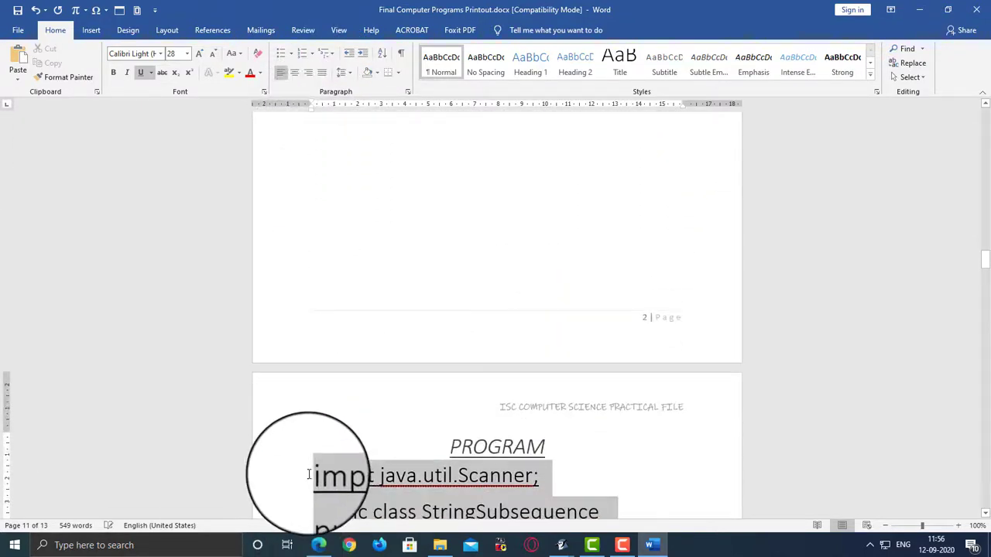
{"action": "left_click", "coordinate": [143, 75]}
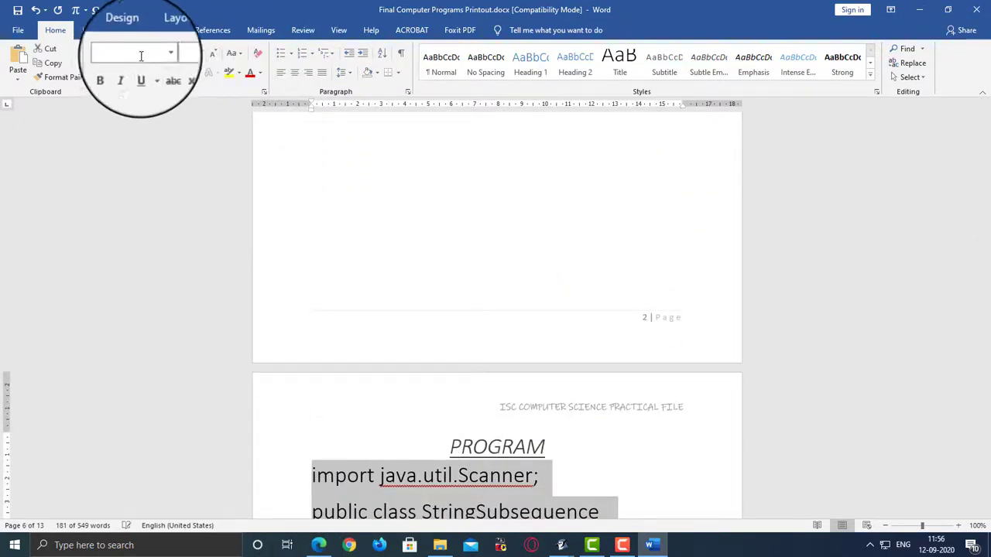
{"action": "scroll", "coordinate": [385, 360], "scroll_direction": "down", "scroll_amount": 7}
{"action": "key", "text": "Delete"}
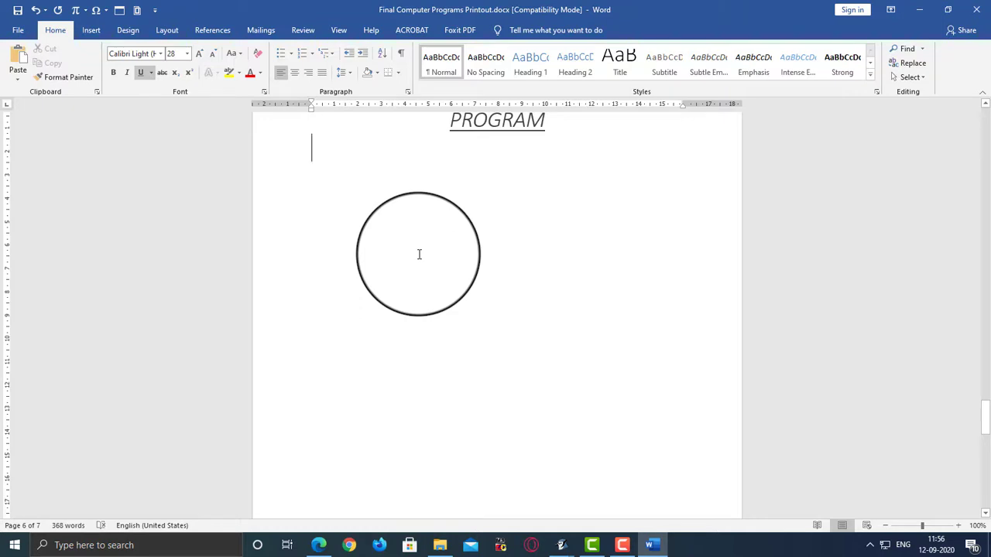
{"action": "left_click", "coordinate": [140, 72]}
Step: Switch to Edge, search Google for "planetb syntax highlight word" and open the planetb.ca syntax-highlight-word page
{"action": "left_click", "coordinate": [318, 540]}
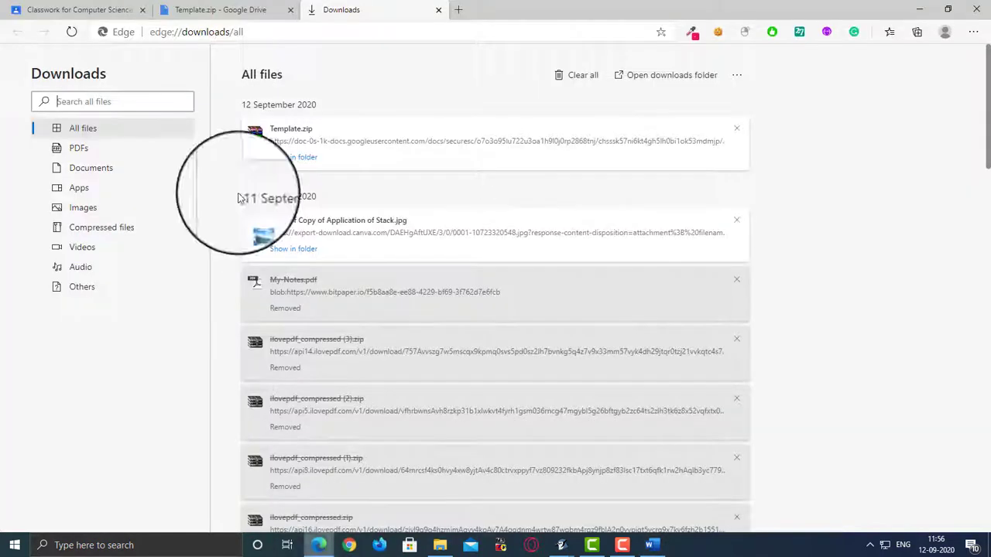
{"action": "left_click", "coordinate": [417, 28]}
{"action": "type", "text": "goog"}
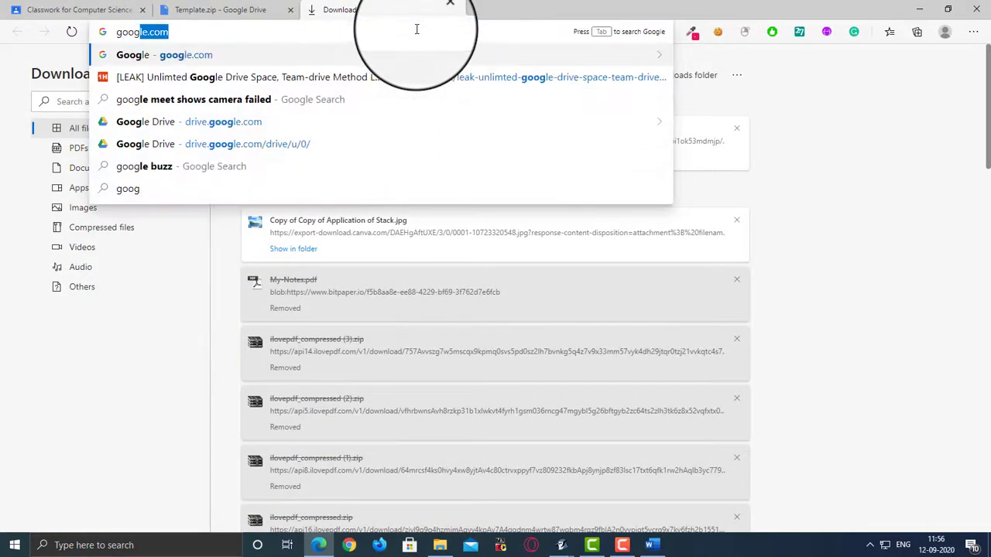
{"action": "key", "text": "Return"}
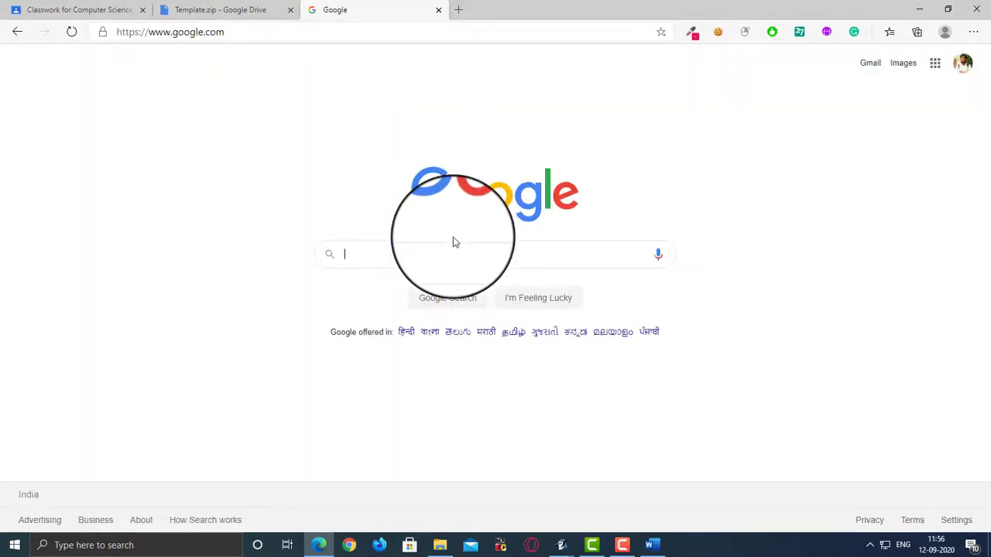
{"action": "type", "text": "planet"}
{"action": "key", "text": "Down"}
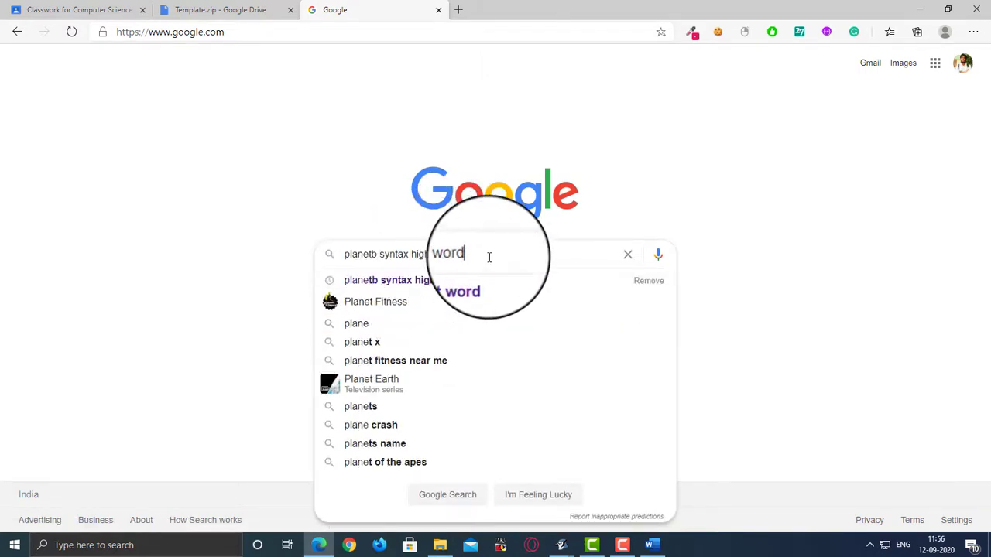
{"action": "key", "text": "Return"}
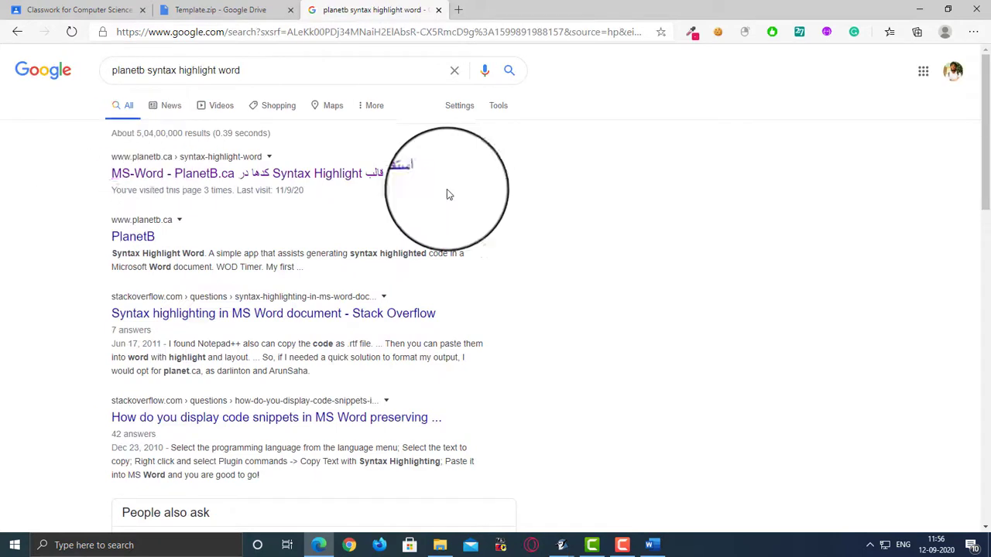
{"action": "left_click", "coordinate": [382, 178]}
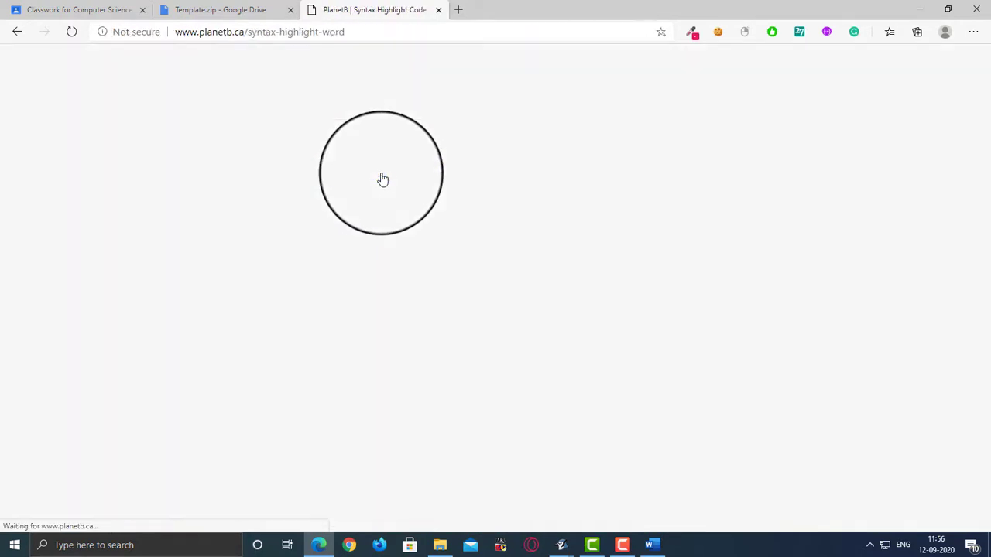
Step: Copy the selected StringSubsequence source code from BlueJ and paste it into the Code box on the PlanetB page
{"action": "scroll", "coordinate": [298, 158], "scroll_direction": "down", "scroll_amount": 3}
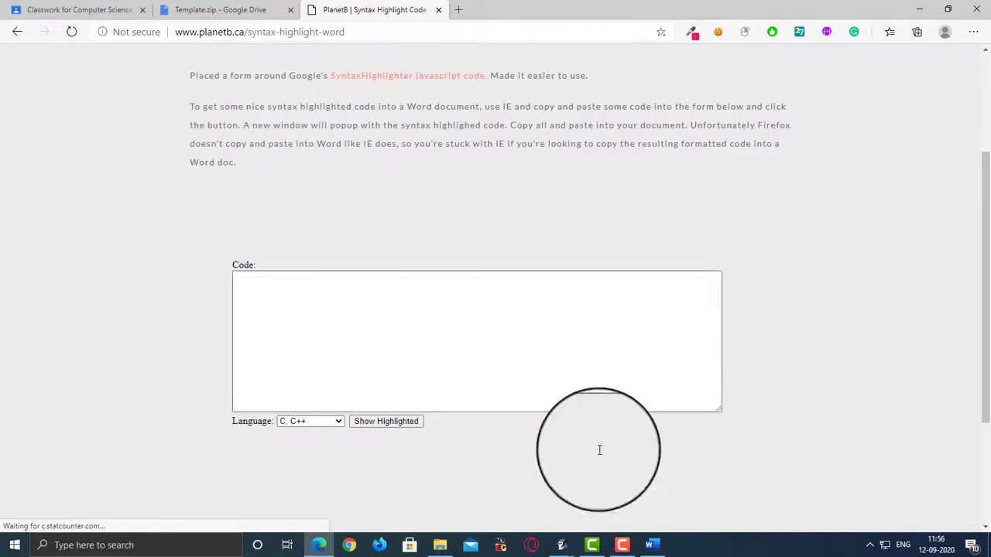
{"action": "mouse_move", "coordinate": [562, 546]}
{"action": "left_click", "coordinate": [626, 496]}
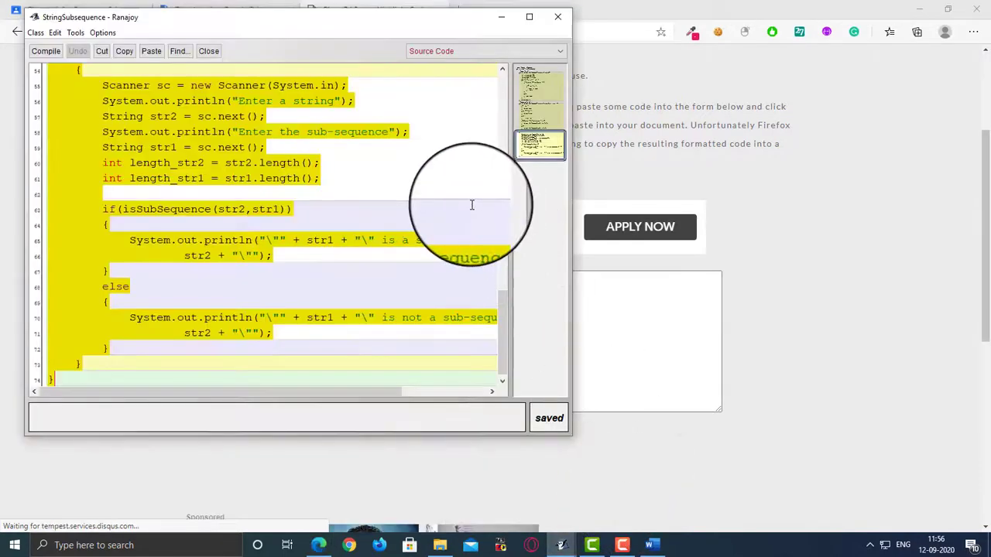
{"action": "key", "text": "ctrl+c"}
{"action": "left_click", "coordinate": [649, 306]}
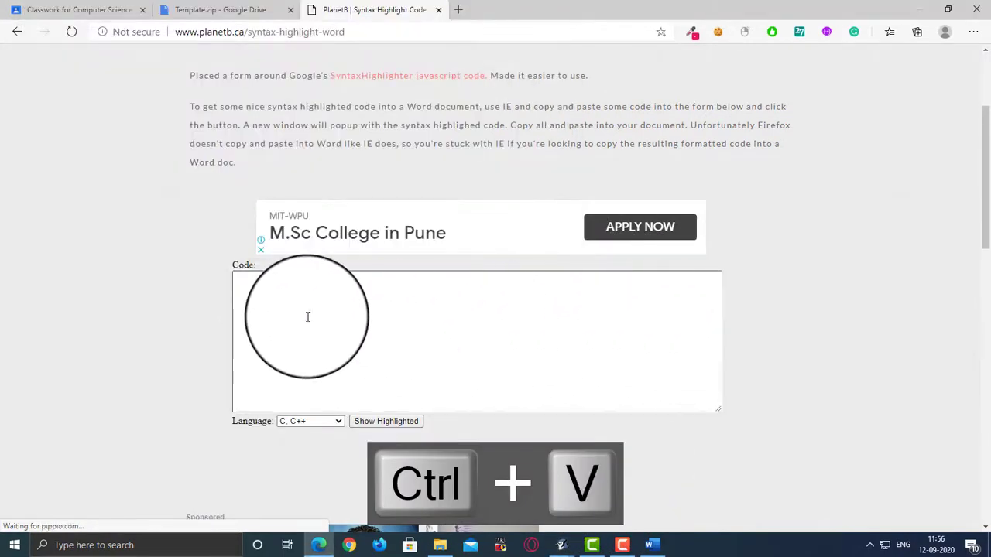
{"action": "key", "text": "ctrl+v"}
Step: Set the highlighting language to Java and generate the syntax-highlighted version of the pasted code
{"action": "left_click", "coordinate": [338, 421]}
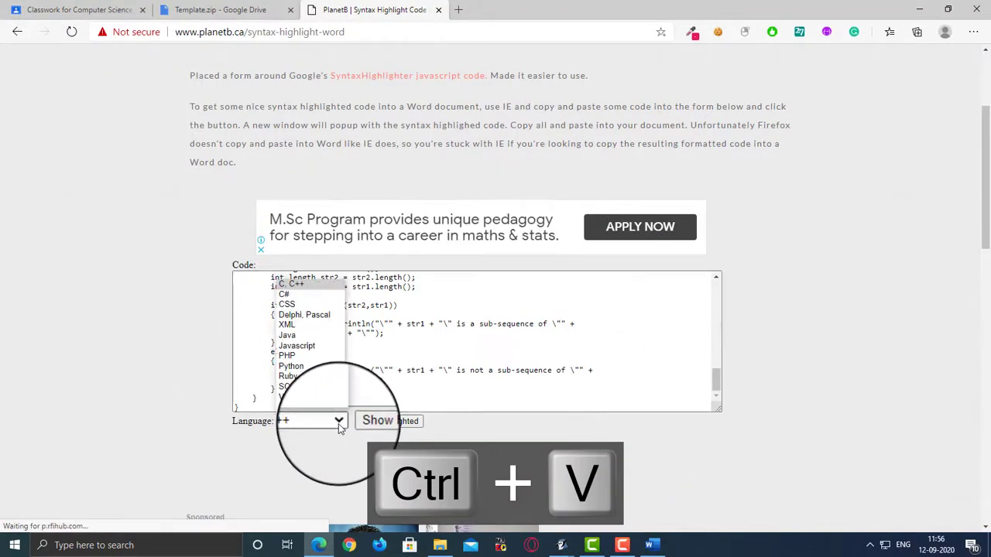
{"action": "scroll", "coordinate": [305, 349], "scroll_direction": "down", "scroll_amount": 1}
{"action": "left_click", "coordinate": [304, 337]}
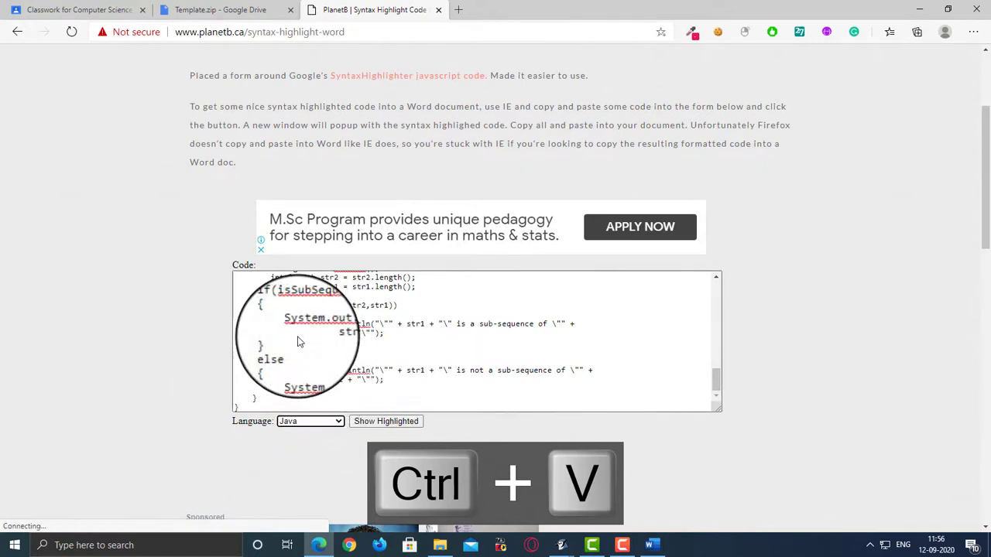
{"action": "left_click", "coordinate": [385, 425]}
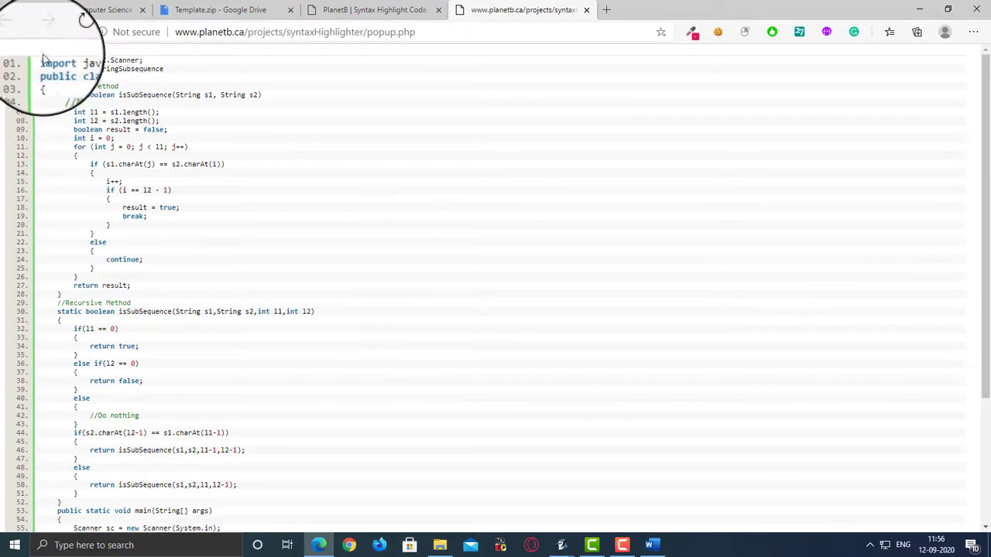
Step: Select the whole highlighted listing, from the import line to the final closing brace, and copy it
{"action": "left_click_drag", "start_coordinate": [987, 303], "coordinate": [948, 33]}
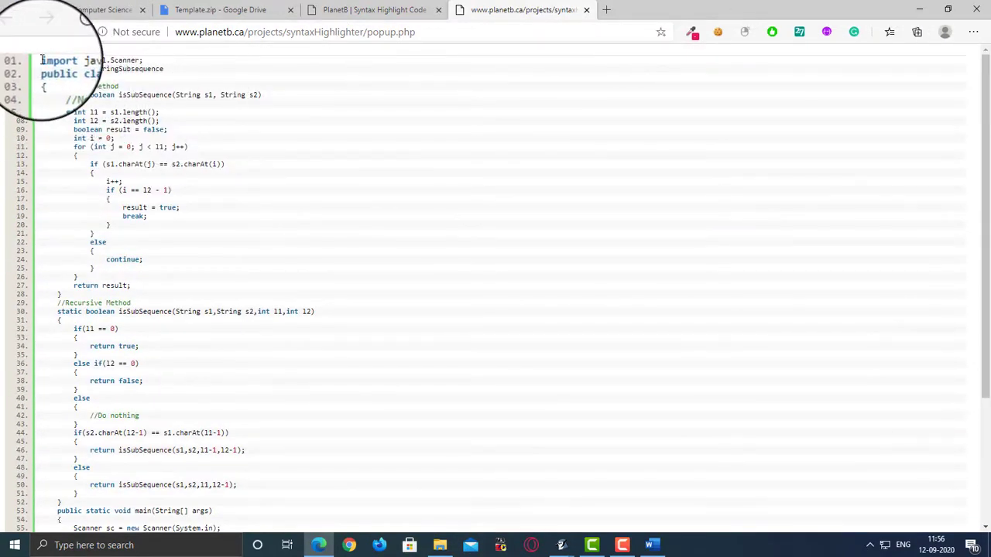
{"action": "left_click_drag", "start_coordinate": [41, 60], "coordinate": [216, 538]}
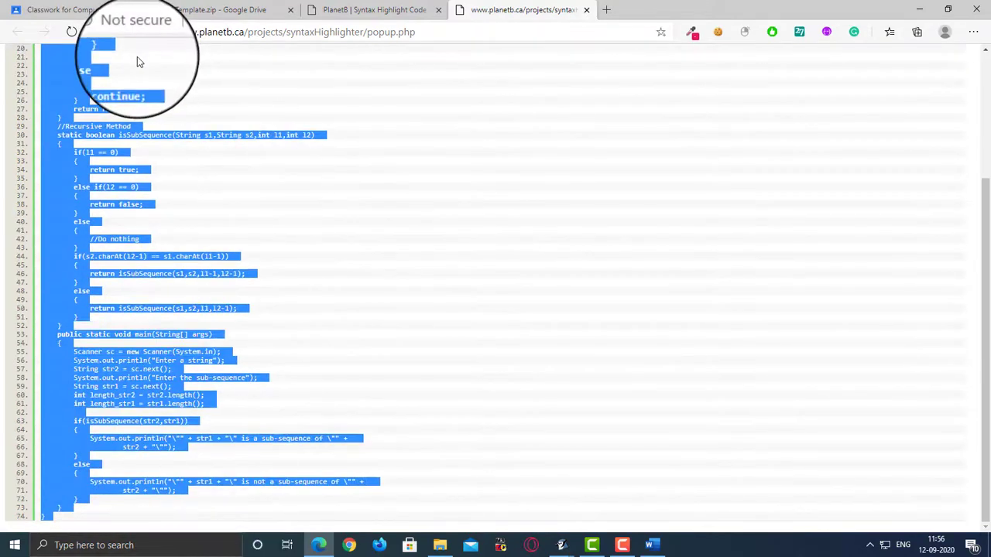
{"action": "key", "text": "ctrl+c"}
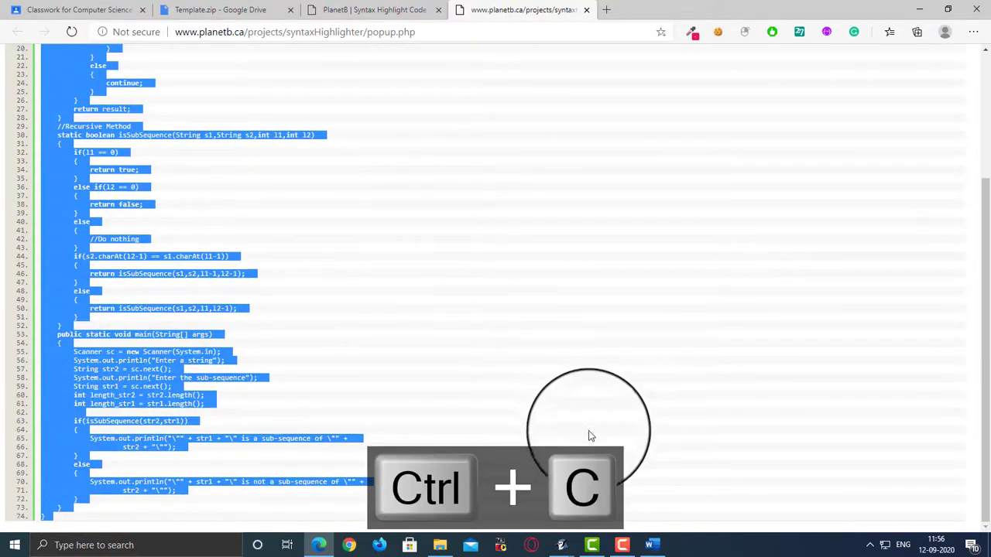
{"action": "right_click", "coordinate": [85, 127]}
{"action": "left_click", "coordinate": [104, 137]}
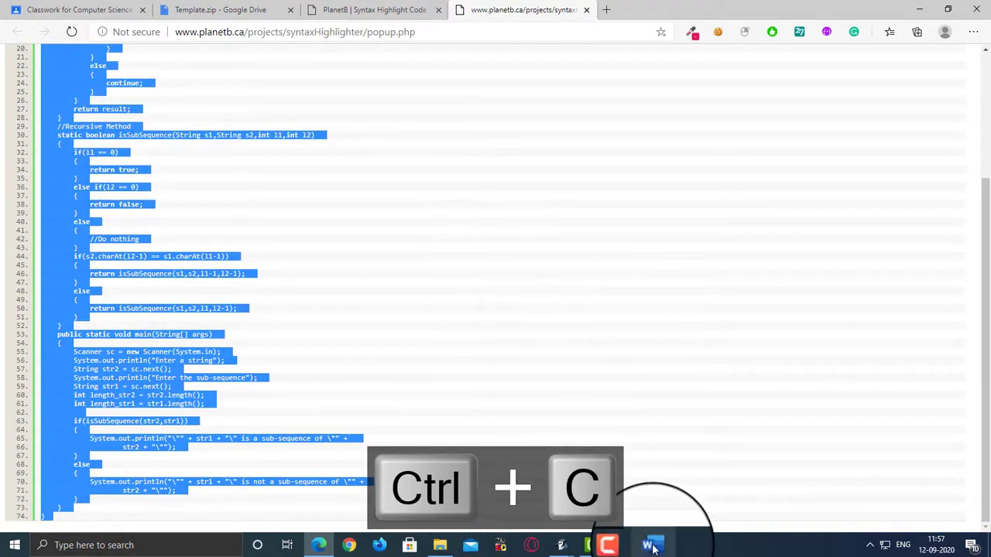
Step: Switch to Word and paste the highlighted code on the empty line below the PROGRAM heading
{"action": "left_click", "coordinate": [651, 545]}
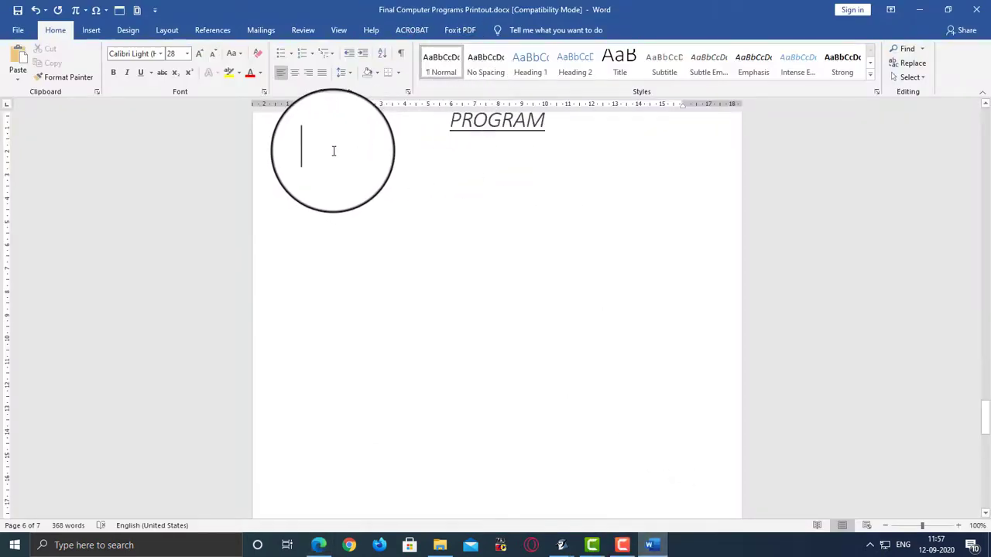
{"action": "key", "text": "ctrl+v"}
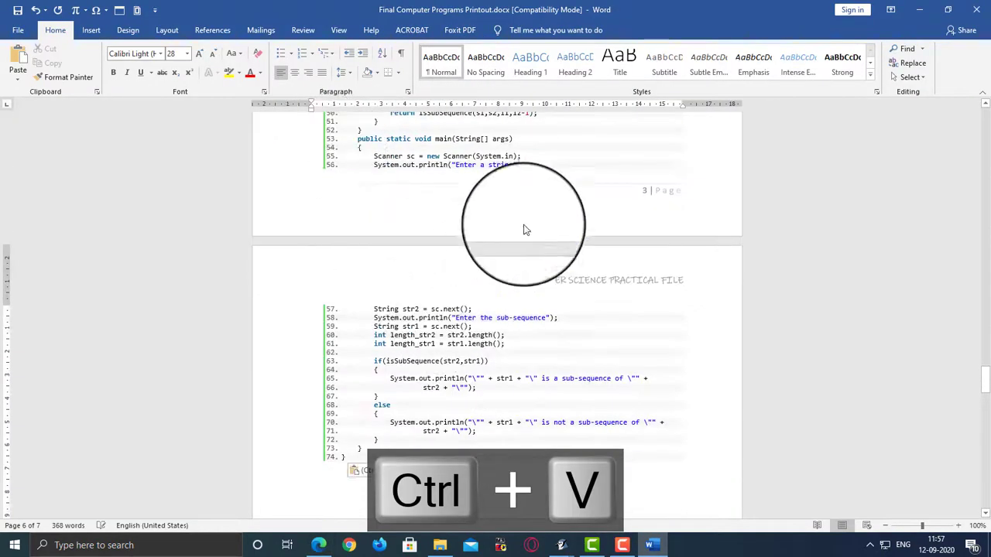
{"action": "scroll", "coordinate": [524, 225], "scroll_direction": "up", "scroll_amount": 5}
{"action": "scroll", "coordinate": [524, 213], "scroll_direction": "up", "scroll_amount": 6}
{"action": "scroll", "coordinate": [431, 186], "scroll_direction": "down", "scroll_amount": 2}
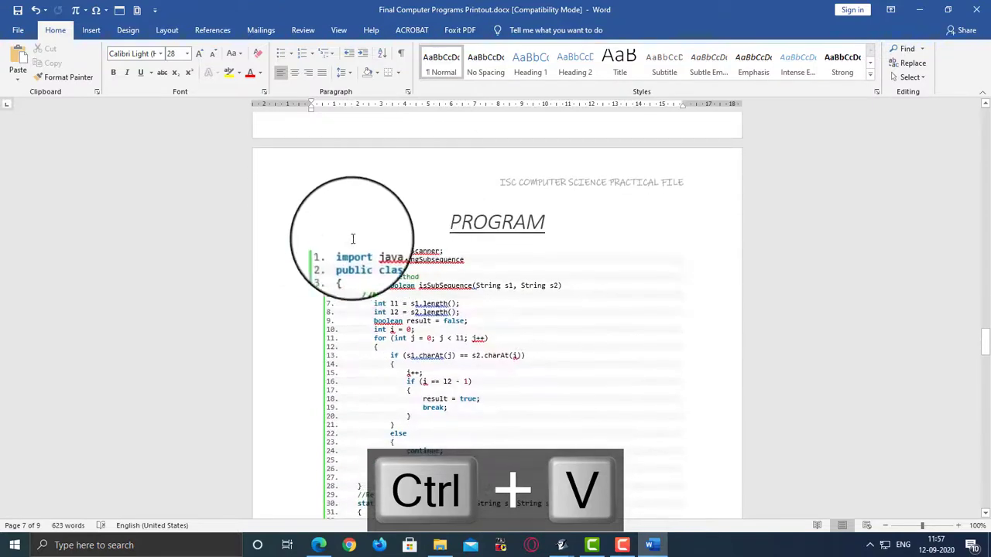
Step: Select the entire pasted code listing below the PROGRAM heading and increase its font size
{"action": "left_click_drag", "start_coordinate": [341, 248], "coordinate": [394, 343]}
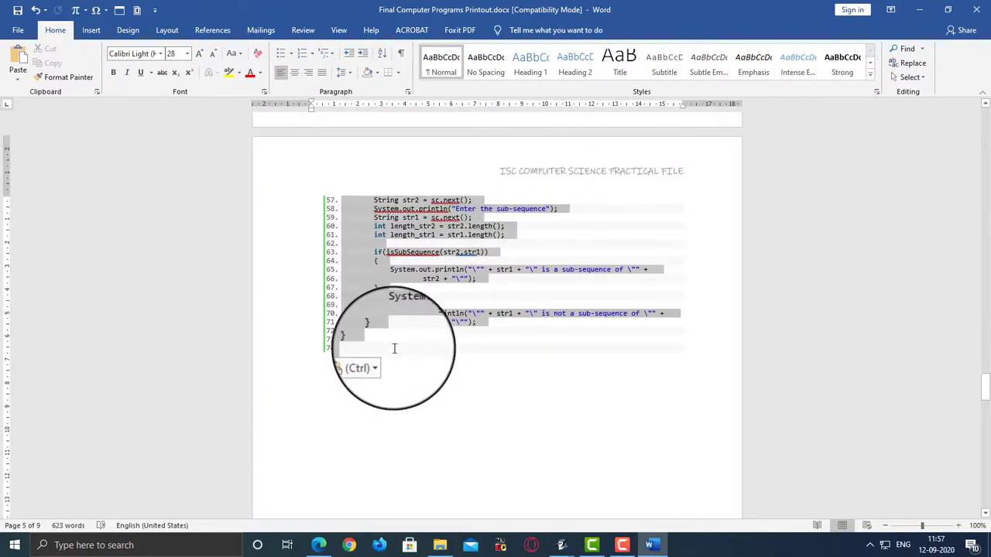
{"action": "scroll", "coordinate": [310, 147], "scroll_direction": "up", "scroll_amount": 5}
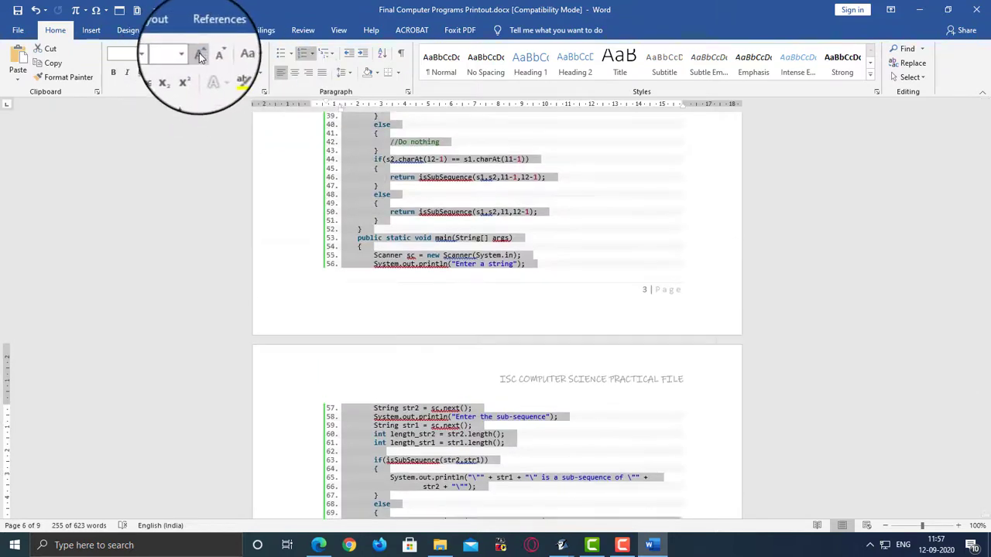
{"action": "left_click", "coordinate": [181, 54]}
{"action": "left_click", "coordinate": [175, 110]}
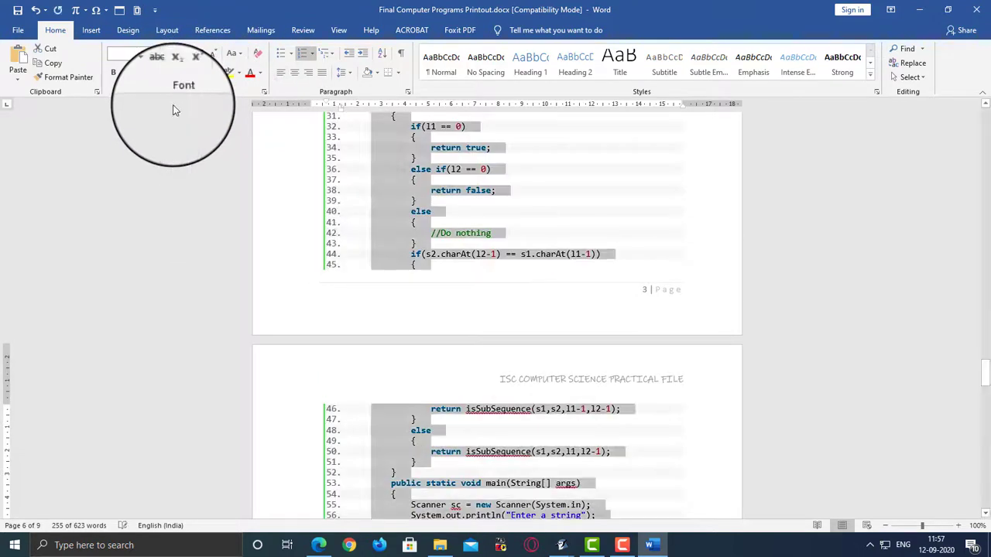
Step: Adjust the indent of the selected code so the line numbers start at the left margin and the code text lines up
{"action": "scroll", "coordinate": [549, 194], "scroll_direction": "up", "scroll_amount": 15}
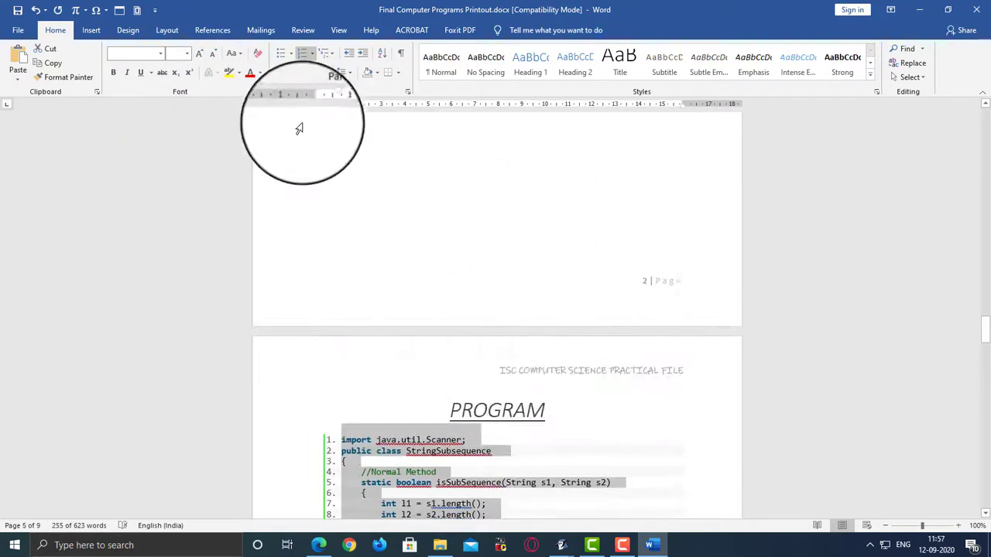
{"action": "mouse_move", "coordinate": [337, 115]}
{"action": "left_mouse_down"}
{"action": "mouse_move", "coordinate": [309, 106]}
{"action": "mouse_move", "coordinate": [333, 104]}
{"action": "mouse_move", "coordinate": [314, 113]}
{"action": "mouse_move", "coordinate": [341, 113]}
{"action": "left_mouse_up"}
{"action": "scroll", "coordinate": [497, 177], "scroll_direction": "down", "scroll_amount": 13}
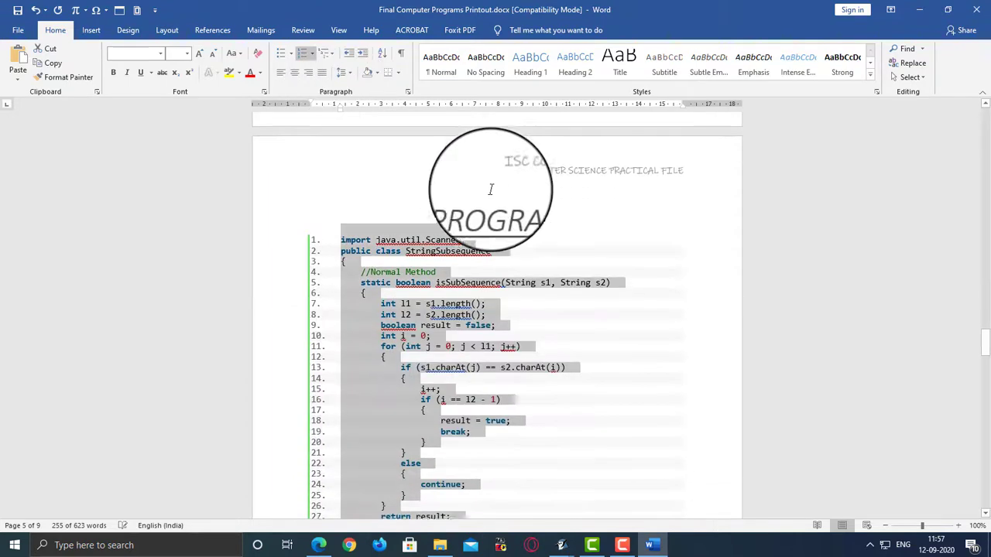
Step: Delete the surplus blank lines above the OUTPUT heading that follows the code listing
{"action": "scroll", "coordinate": [629, 190], "scroll_direction": "down", "scroll_amount": 15}
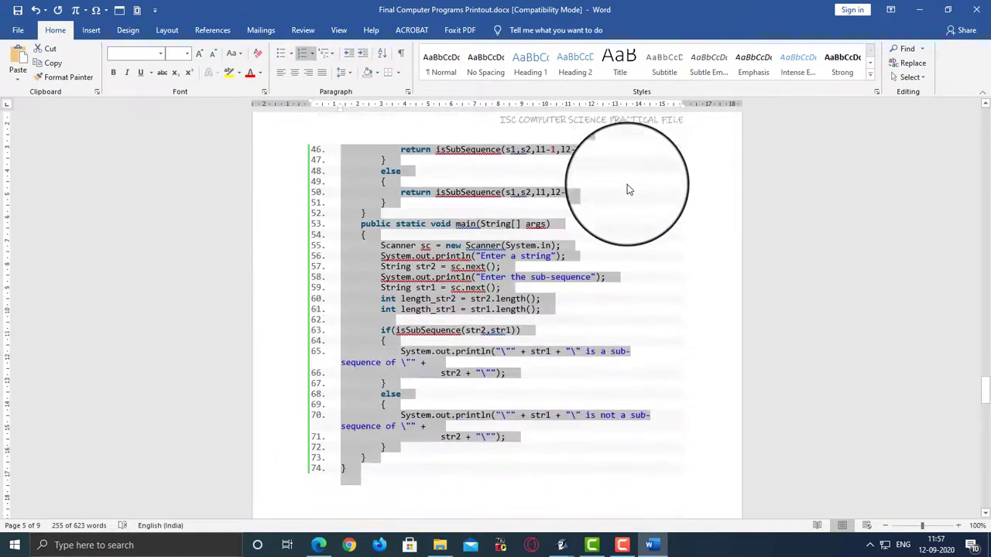
{"action": "scroll", "coordinate": [565, 168], "scroll_direction": "down", "scroll_amount": 15}
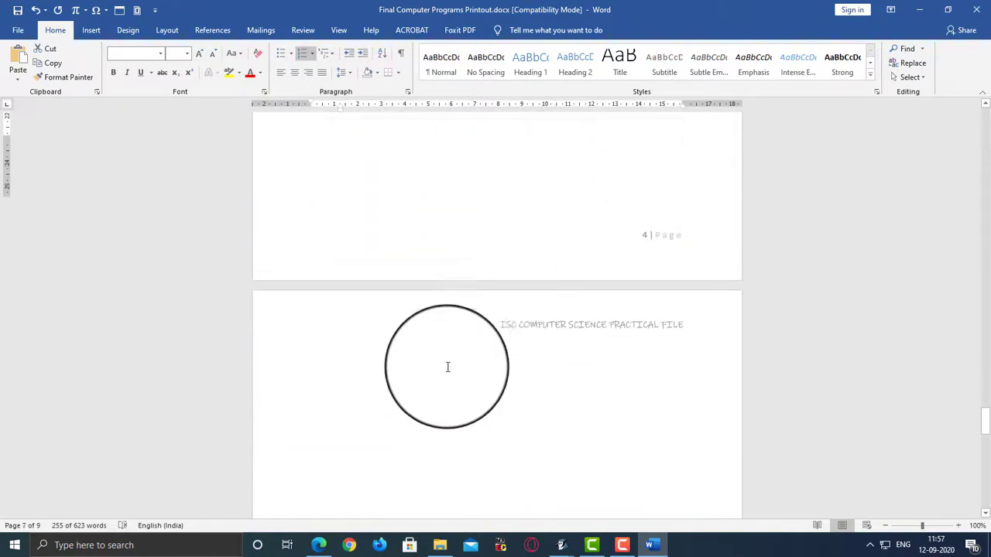
{"action": "left_click", "coordinate": [463, 305]}
{"action": "key", "text": "BackSpace"}
{"action": "key", "text": "BackSpace"}
{"action": "key", "text": "BackSpace"}
{"action": "key", "text": "BackSpace"}
{"action": "key", "text": "BackSpace"}
{"action": "key", "text": "BackSpace"}
{"action": "key", "text": "BackSpace"}
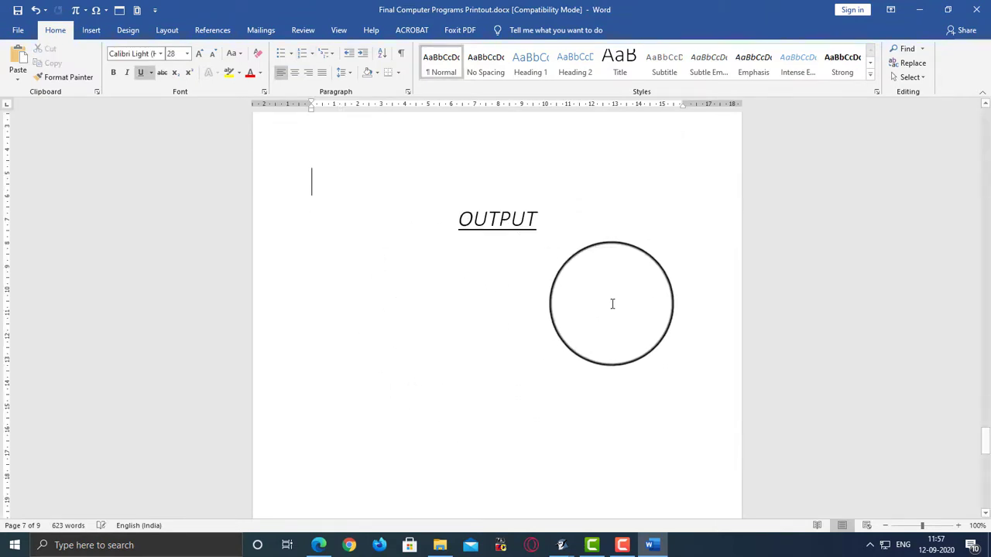
{"action": "key", "text": "BackSpace"}
{"action": "key", "text": "BackSpace"}
{"action": "key", "text": "BackSpace"}
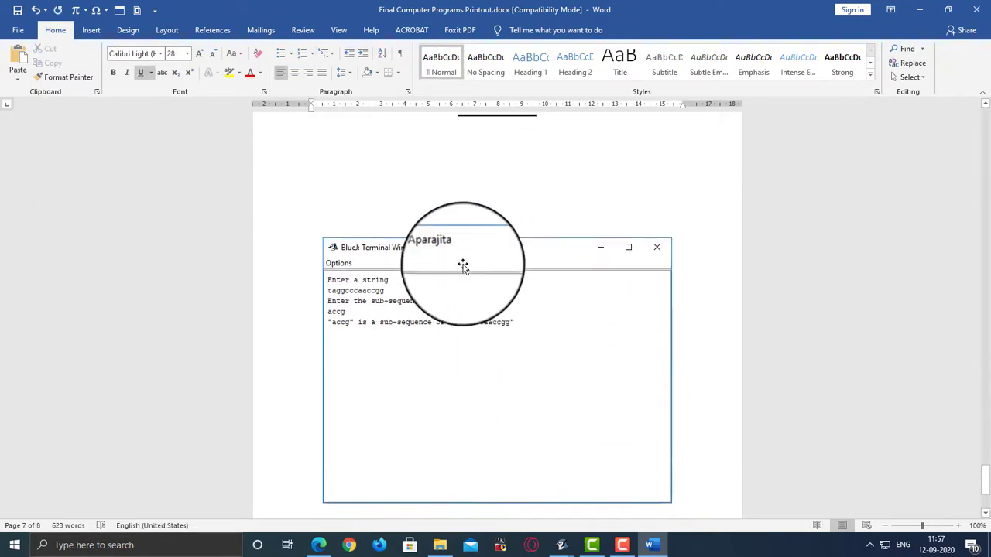
Step: Switch to File Explorer, view StringSubsequence.PNG from the Output Images folder and close the image viewer
{"action": "left_click", "coordinate": [438, 545]}
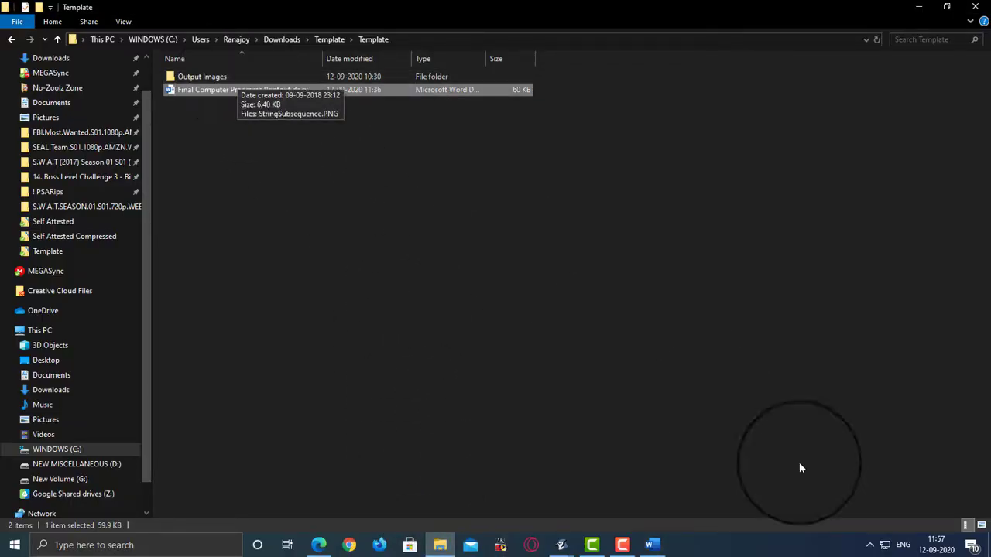
{"action": "double_click", "coordinate": [226, 78]}
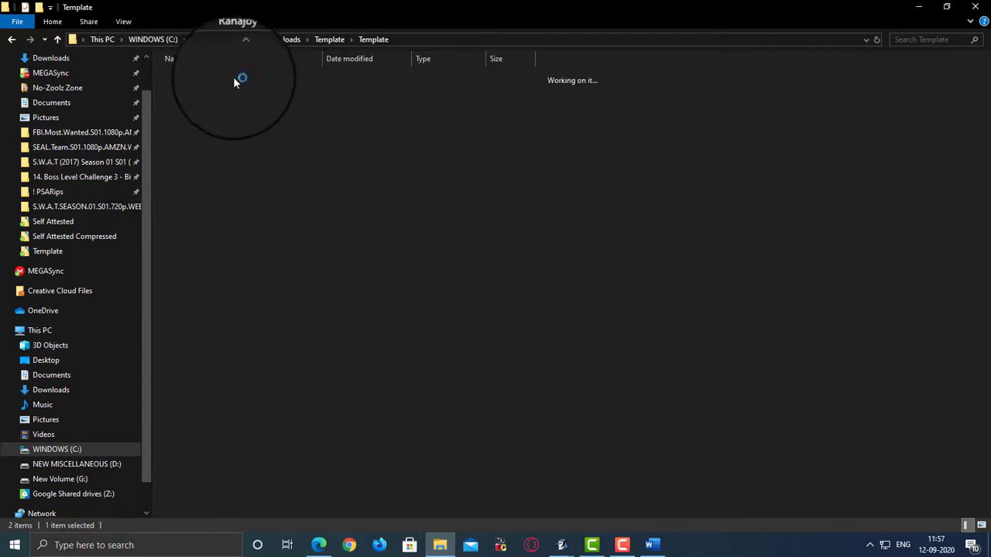
{"action": "left_click", "coordinate": [190, 89]}
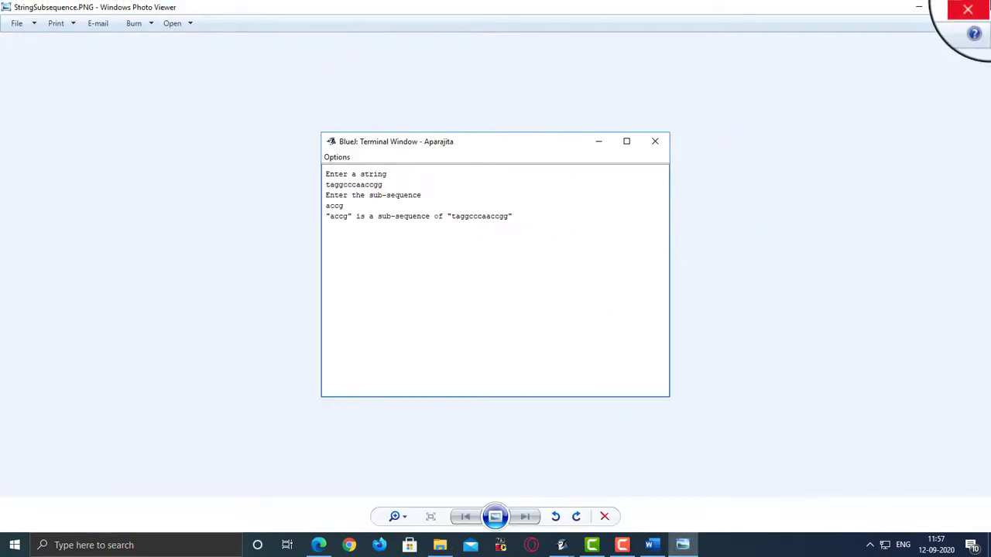
{"action": "left_click", "coordinate": [968, 9]}
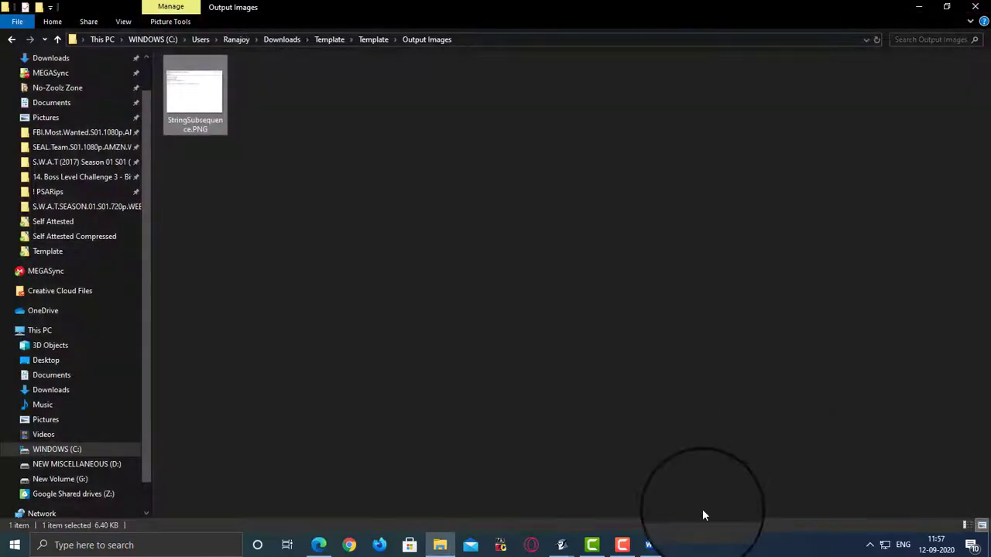
Step: Switch to BlueJ, minimise the StringSubsequence editor and run the class's main method with its default argument
{"action": "mouse_move", "coordinate": [564, 545]}
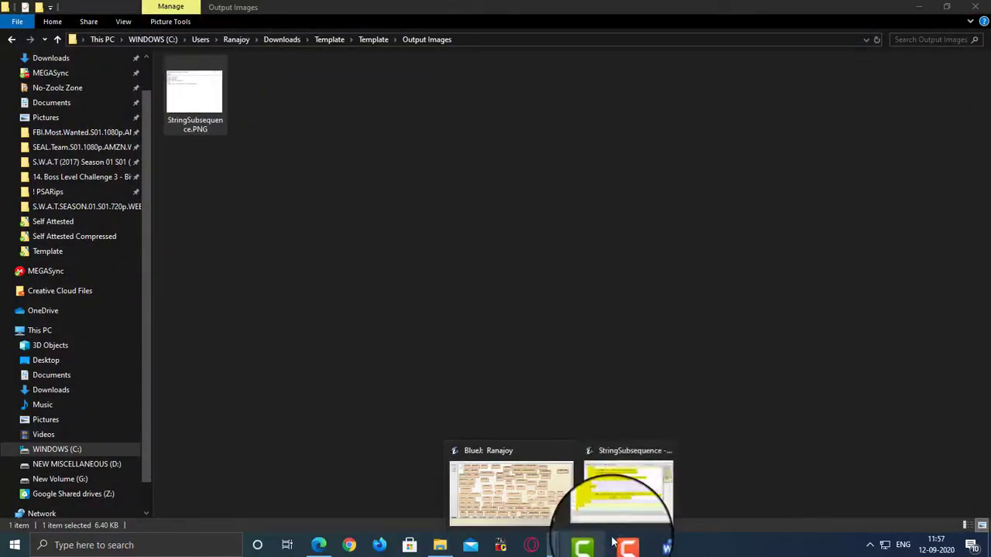
{"action": "left_click", "coordinate": [626, 501]}
{"action": "left_click", "coordinate": [516, 17]}
{"action": "left_click", "coordinate": [561, 545]}
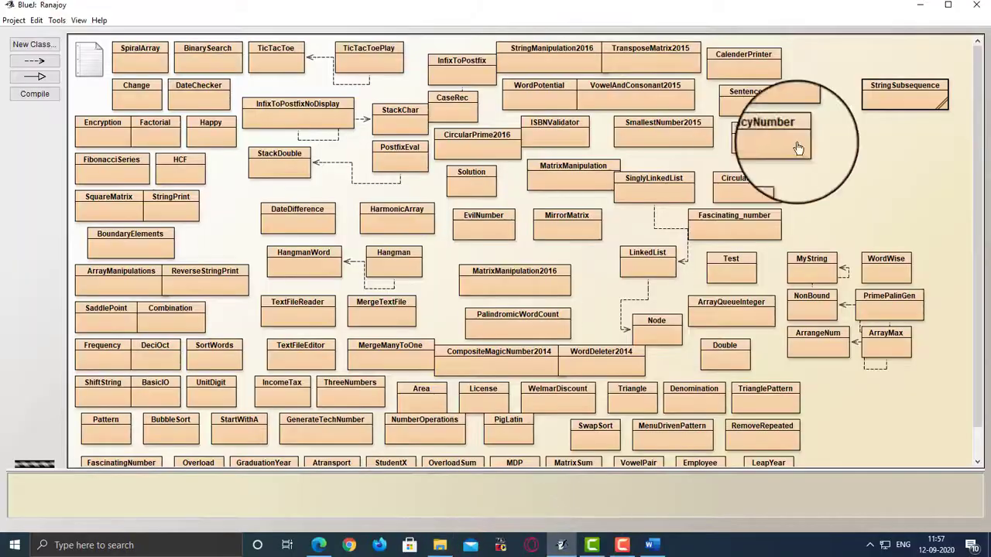
{"action": "right_click", "coordinate": [899, 91]}
{"action": "left_click", "coordinate": [877, 126]}
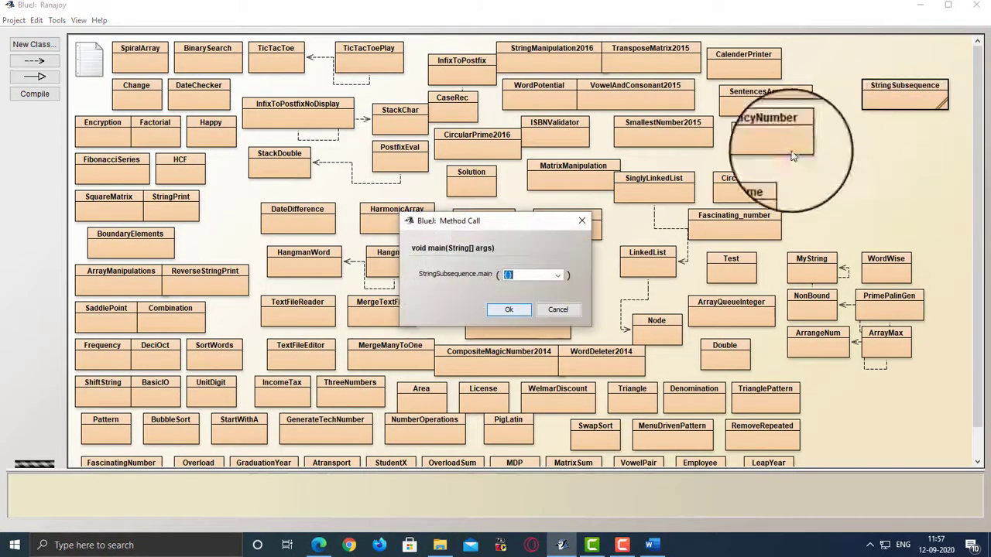
{"action": "left_click", "coordinate": [511, 311]}
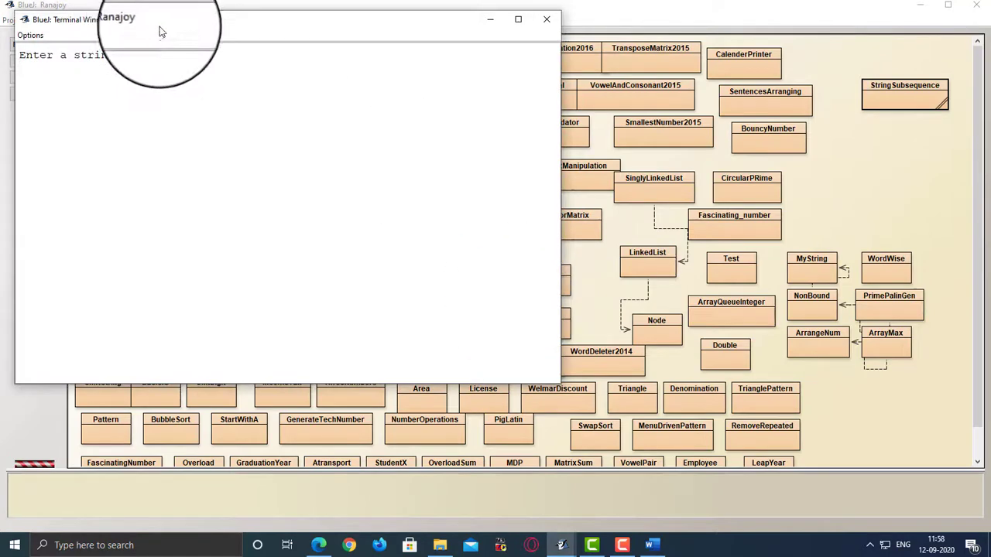
Step: Move the terminal window towards the screen centre, shrink it, and enter taaaccg as the string and accg as the sub-sequence
{"action": "left_click_drag", "start_coordinate": [161, 31], "coordinate": [464, 55]}
{"action": "left_click_drag", "start_coordinate": [864, 407], "coordinate": [689, 337]}
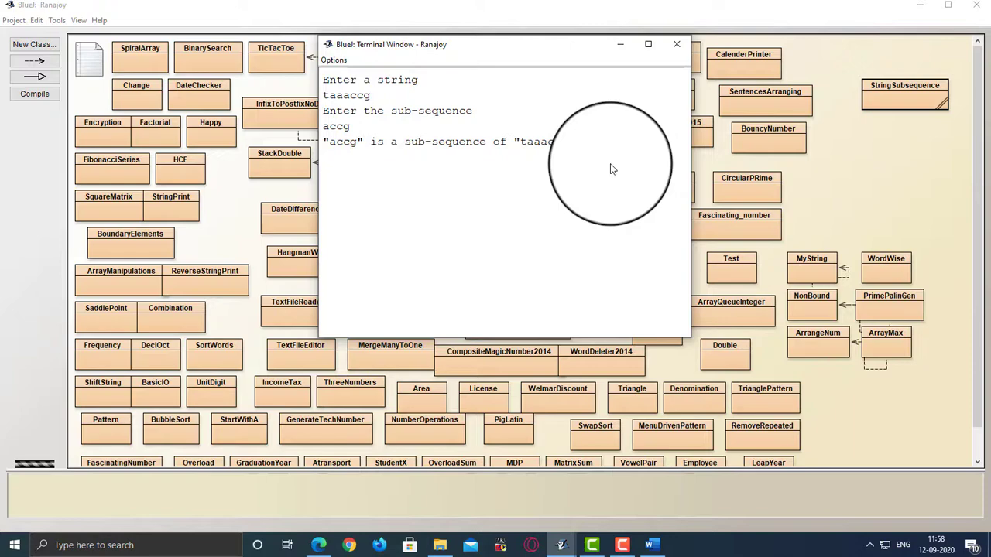
Step: Capture the BlueJ terminal window with a window snip and open the snip in Snip & Sketch
{"action": "key", "text": "shift+super+s"}
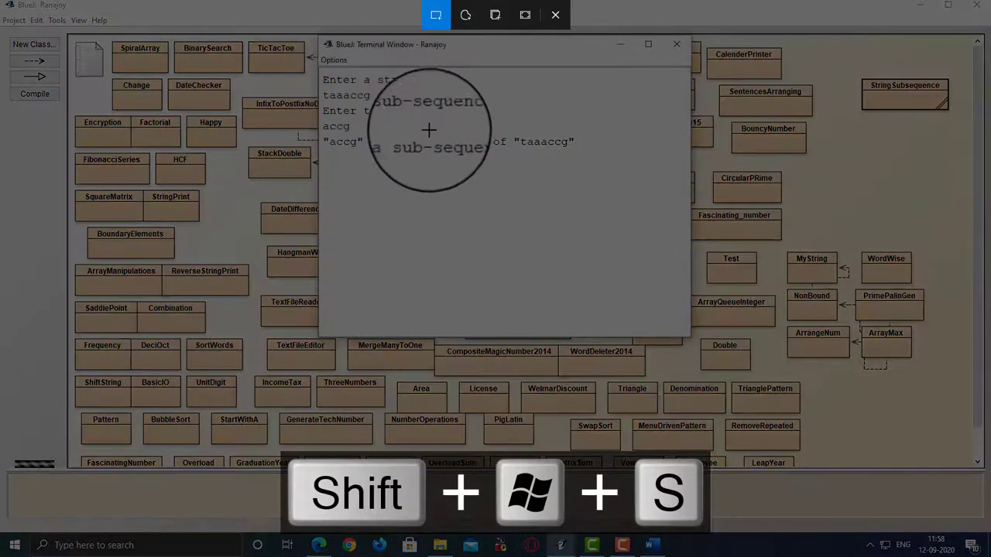
{"action": "left_click", "coordinate": [496, 21]}
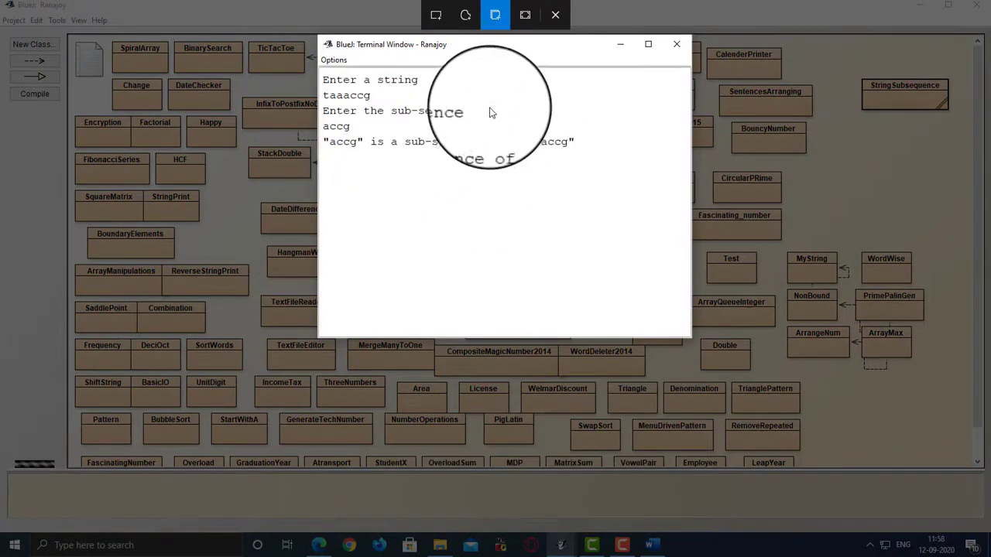
{"action": "left_click", "coordinate": [522, 152]}
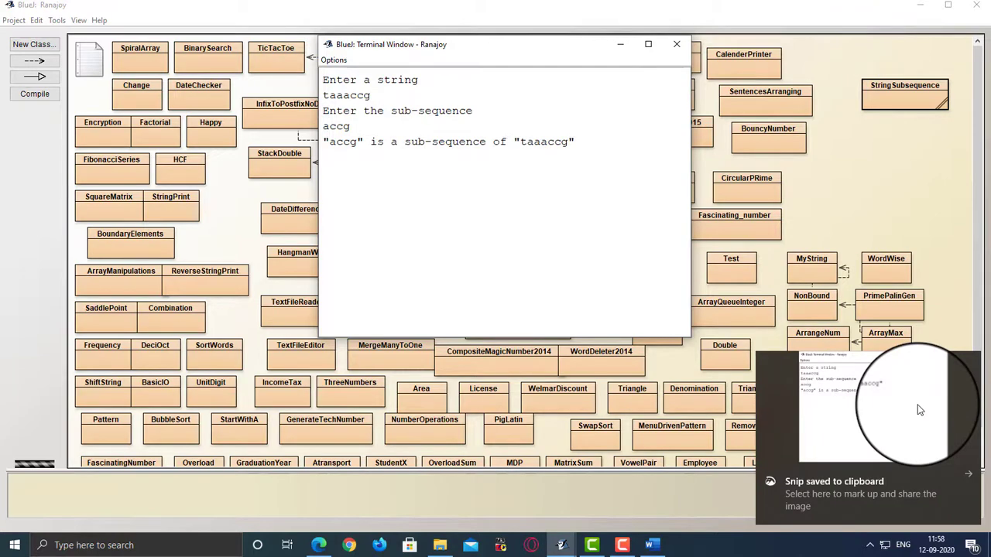
{"action": "left_click", "coordinate": [920, 411]}
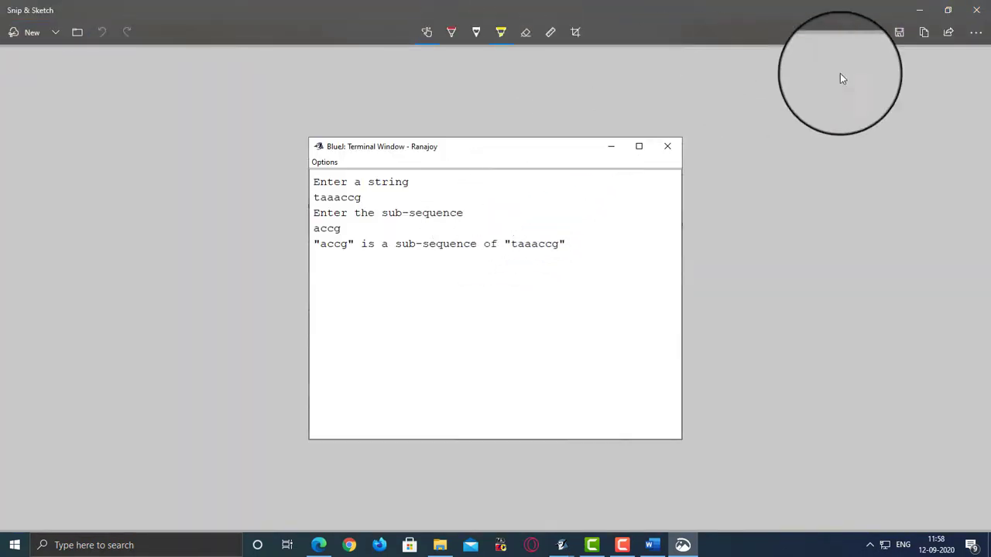
Step: Save the terminal snip as Java Test.png on the Desktop and rename the file as StringSubsequence.png
{"action": "left_click", "coordinate": [898, 34]}
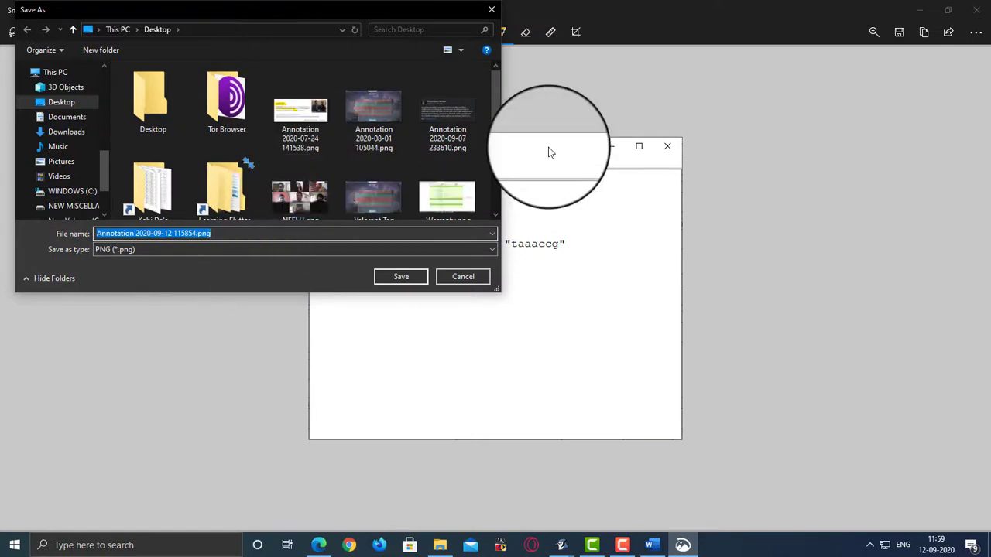
{"action": "key", "text": "Return"}
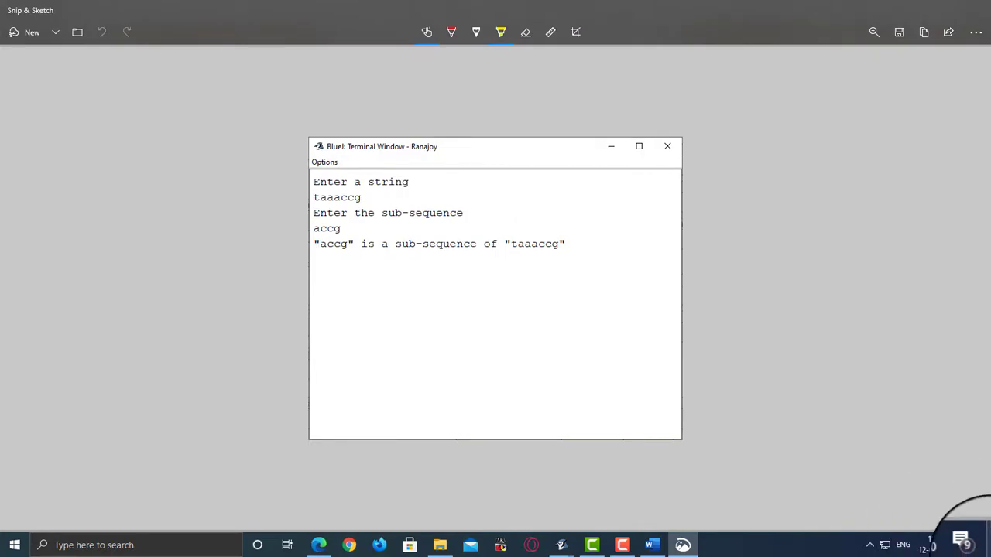
{"action": "left_click", "coordinate": [988, 545]}
{"action": "left_click", "coordinate": [352, 465]}
{"action": "key", "text": "F2"}
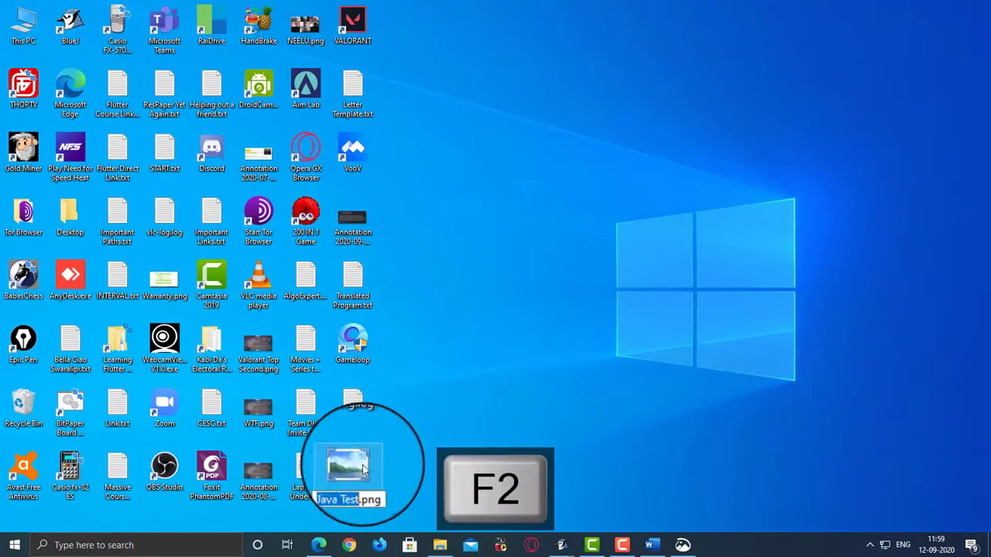
{"action": "type", "text": "Subs"}
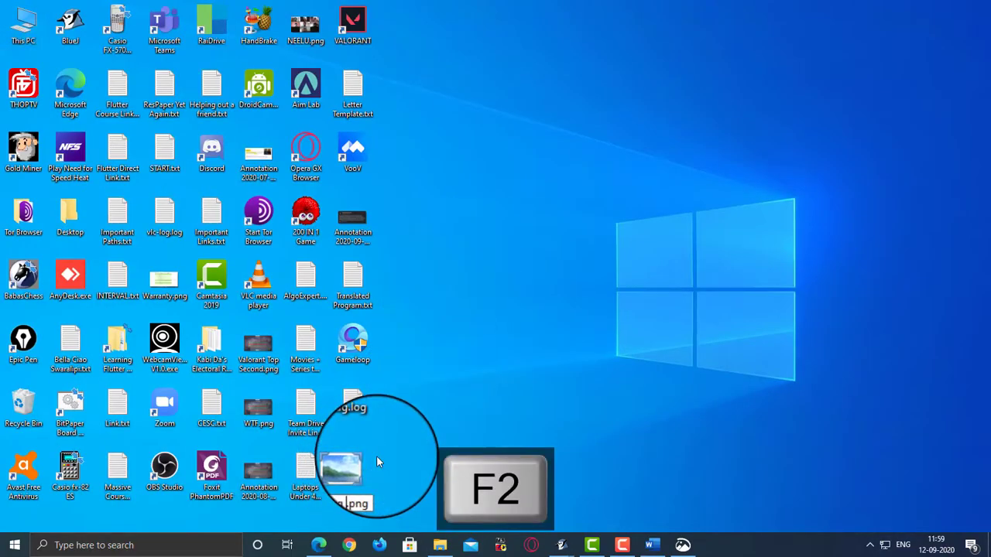
{"action": "type", "text": "equence"}
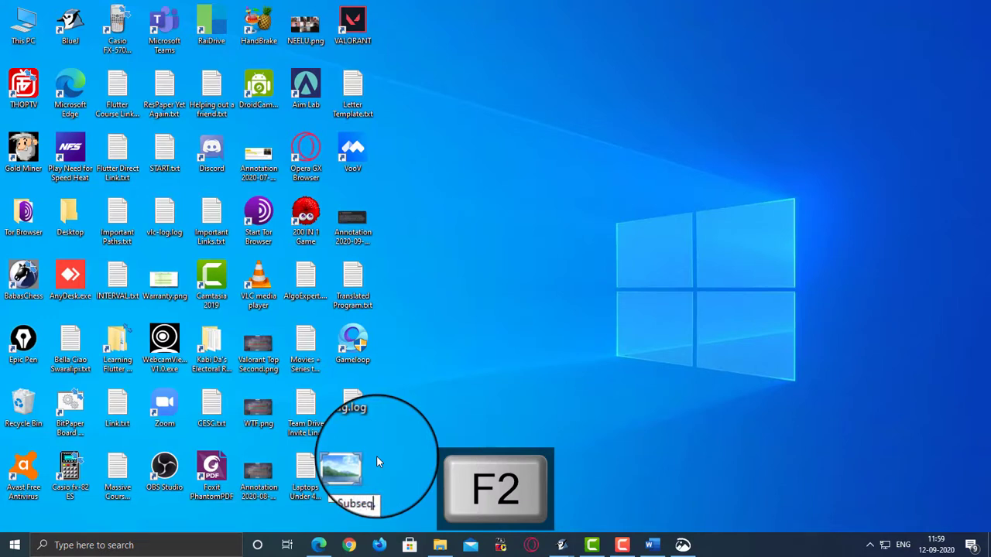
{"action": "key", "text": "Return"}
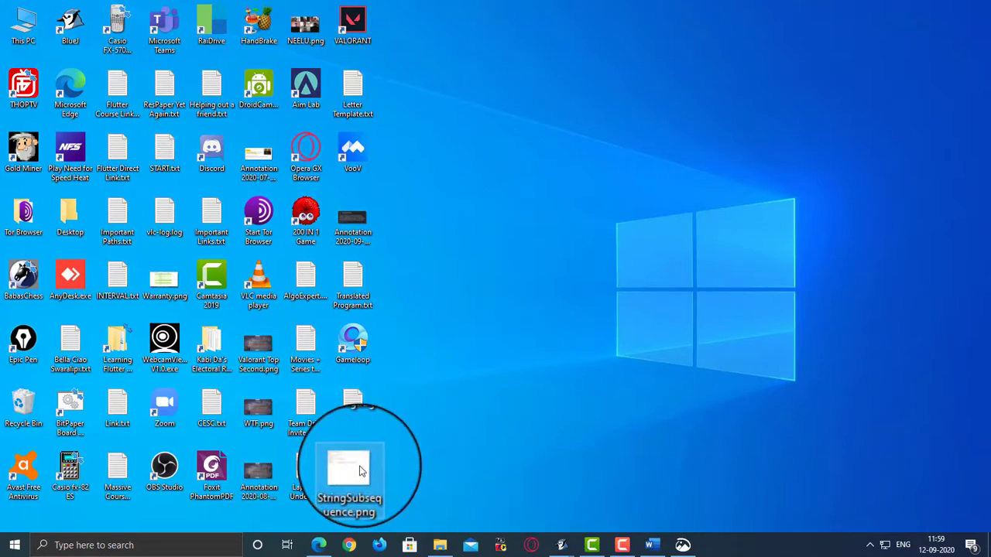
Step: Switch to Word and replace the old terminal picture under the OUTPUT heading with StringSubsequence.png from the desktop
{"action": "left_click", "coordinate": [652, 545]}
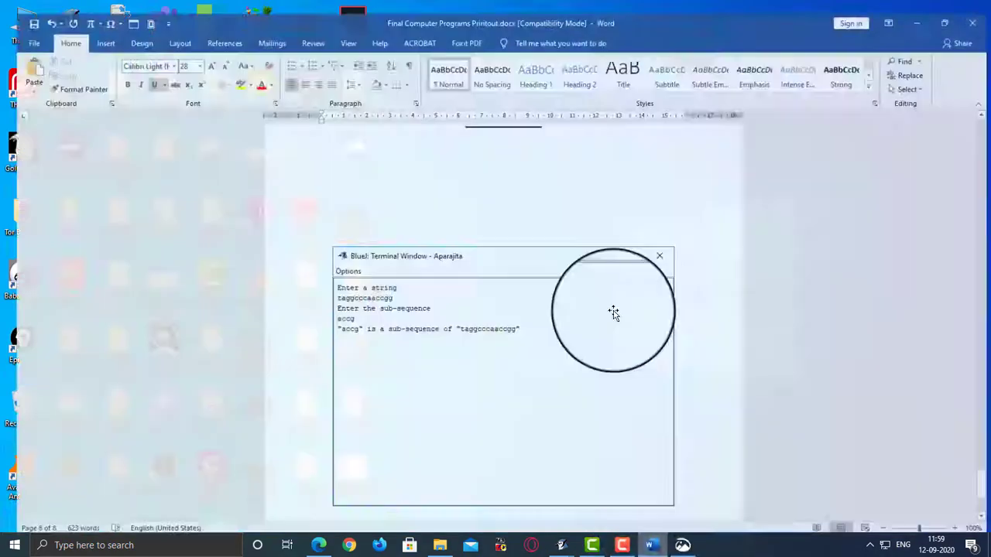
{"action": "key", "text": "Delete"}
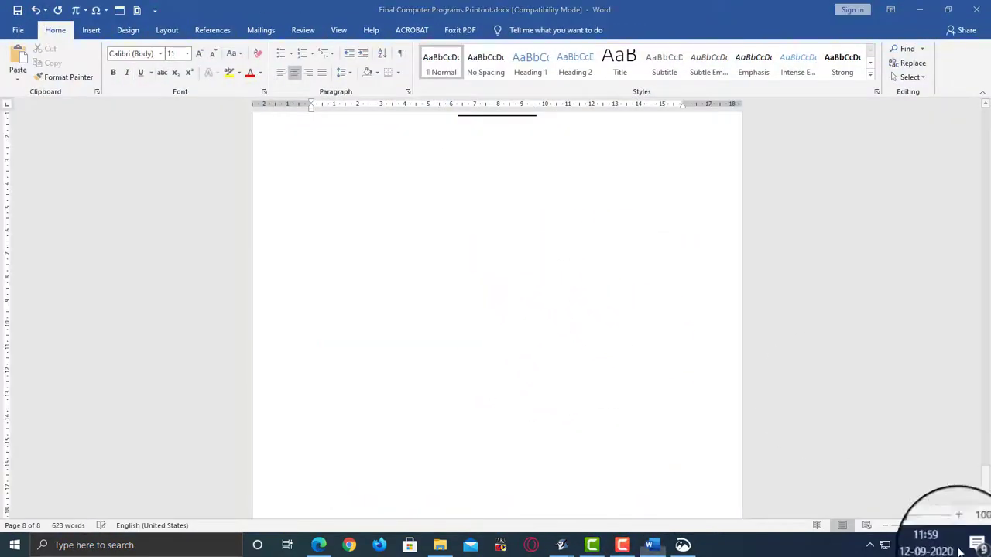
{"action": "left_click", "coordinate": [989, 546]}
{"action": "left_click_drag", "start_coordinate": [427, 464], "coordinate": [487, 248]}
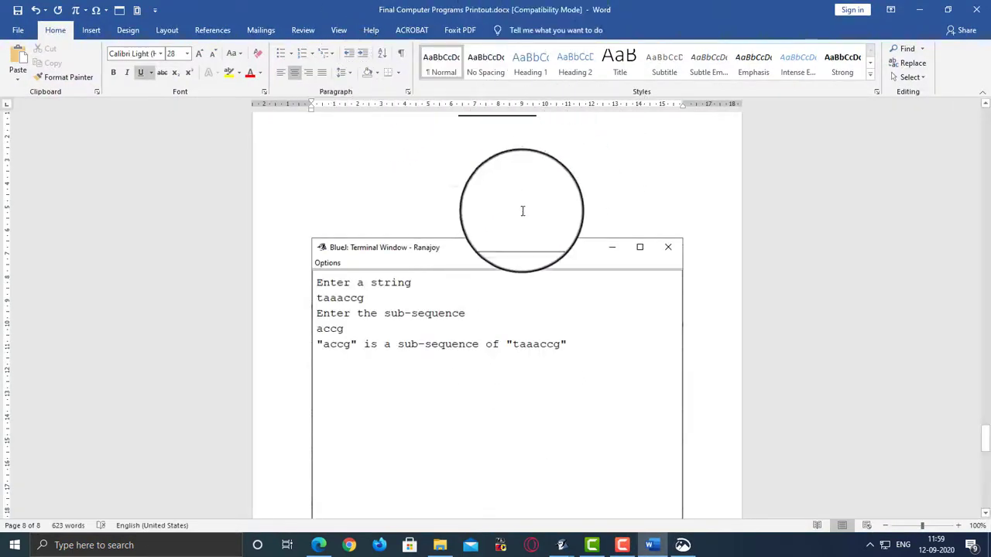
Step: Review the problem statement, algorithm, program code and output pages around the newly placed terminal picture
{"action": "scroll", "coordinate": [503, 264], "scroll_direction": "up", "scroll_amount": 3}
{"action": "scroll", "coordinate": [509, 290], "scroll_direction": "down", "scroll_amount": 7}
{"action": "scroll", "coordinate": [699, 265], "scroll_direction": "up", "scroll_amount": 8}
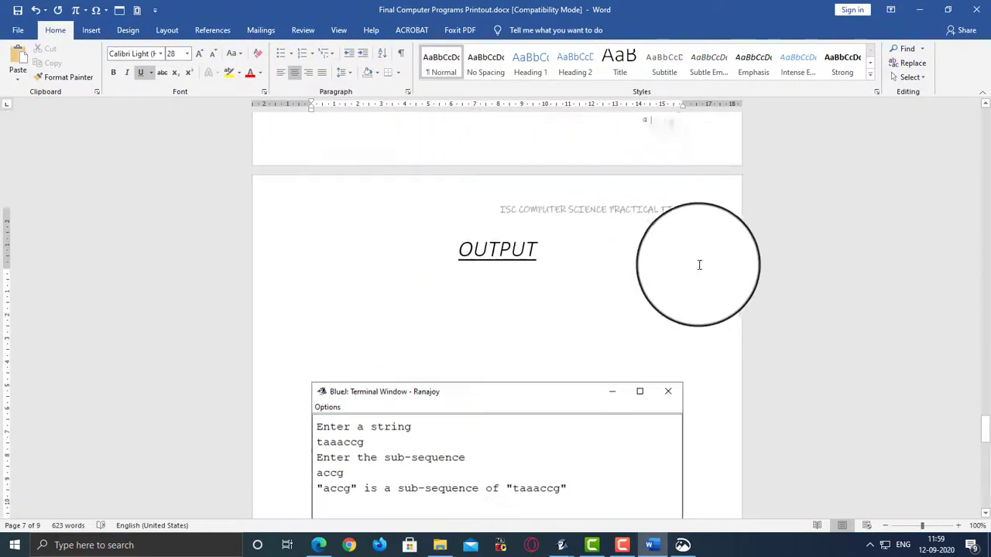
{"action": "scroll", "coordinate": [483, 199], "scroll_direction": "up", "scroll_amount": 15}
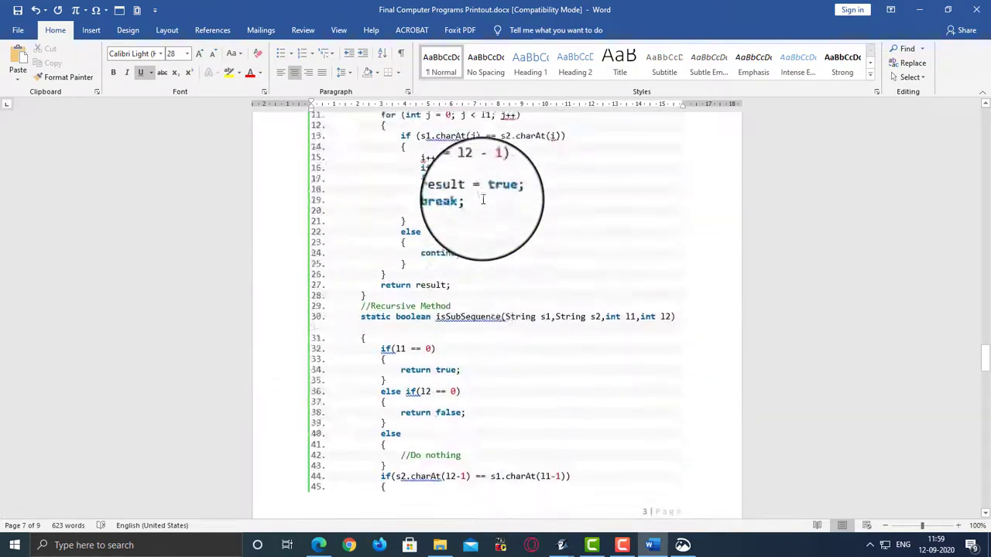
{"action": "scroll", "coordinate": [483, 199], "scroll_direction": "up", "scroll_amount": 18}
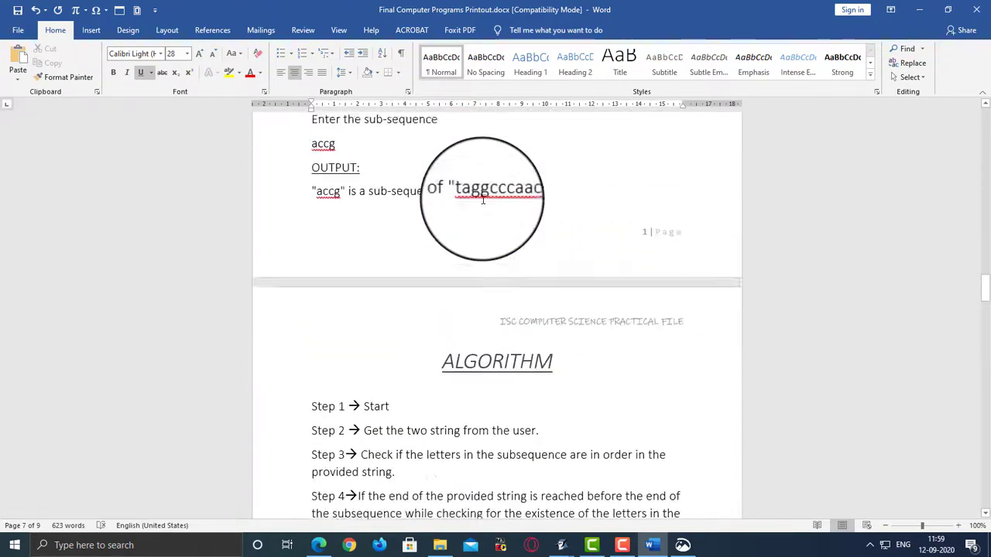
{"action": "scroll", "coordinate": [483, 199], "scroll_direction": "up", "scroll_amount": 9}
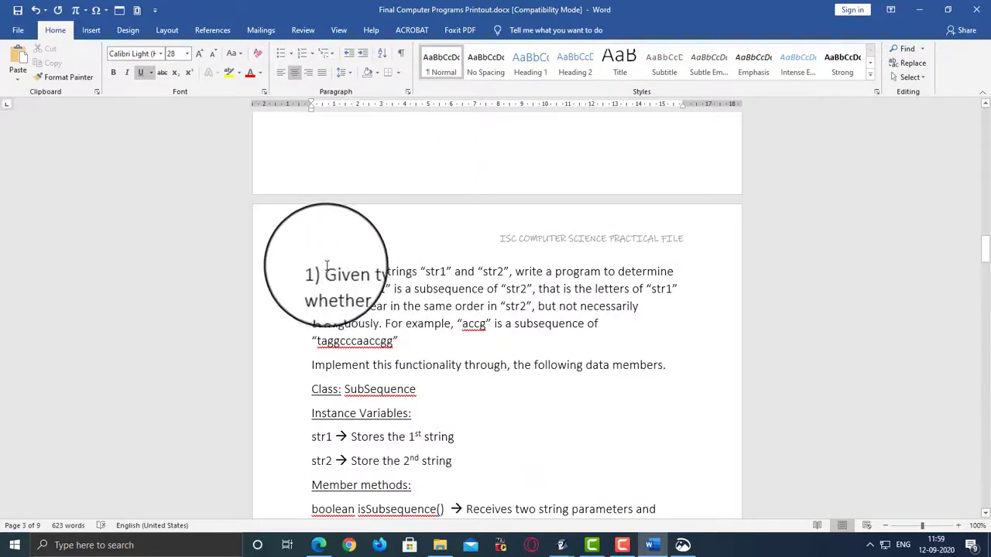
{"action": "scroll", "coordinate": [326, 266], "scroll_direction": "down", "scroll_amount": 15}
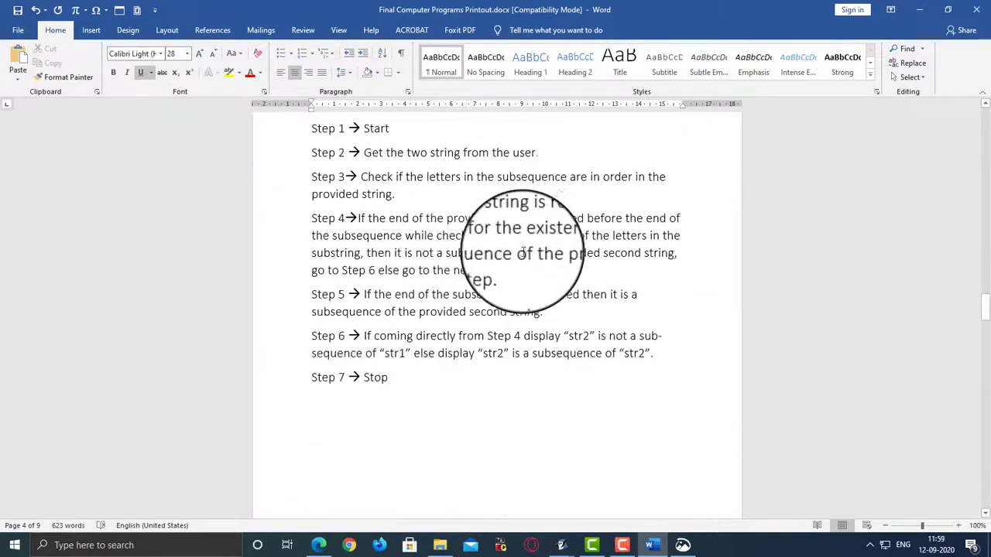
{"action": "scroll", "coordinate": [523, 252], "scroll_direction": "down", "scroll_amount": 10}
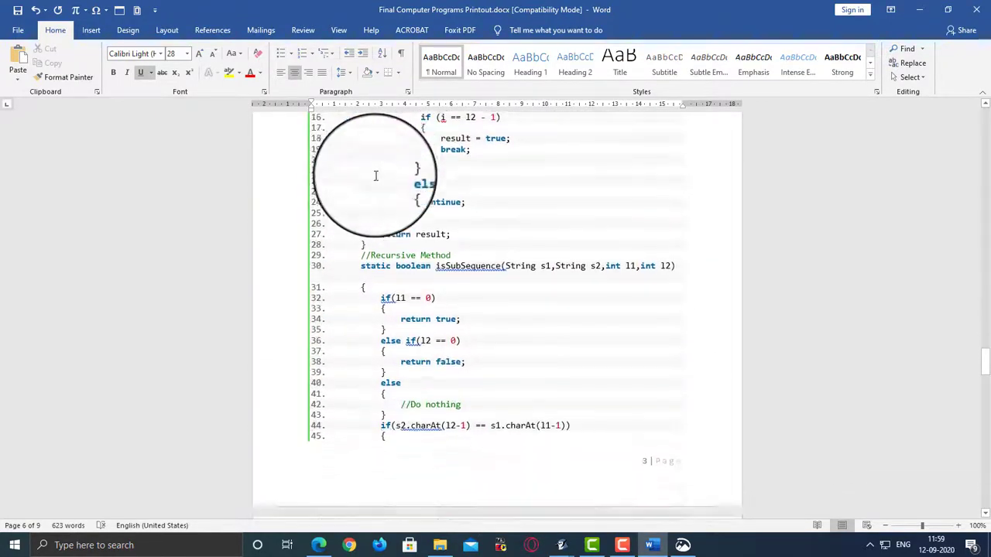
{"action": "scroll", "coordinate": [375, 177], "scroll_direction": "down", "scroll_amount": 5}
{"action": "scroll", "coordinate": [376, 176], "scroll_direction": "down", "scroll_amount": 9}
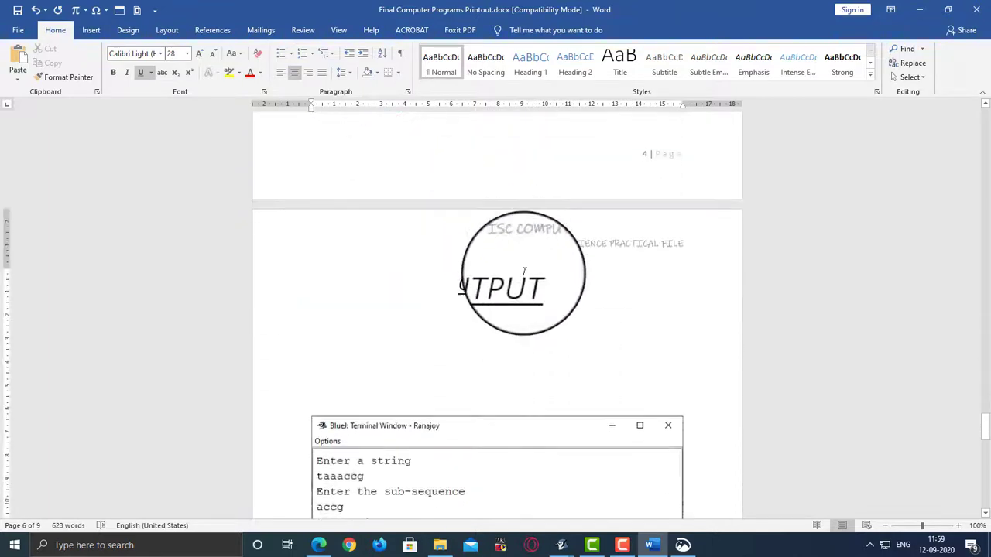
{"action": "scroll", "coordinate": [486, 271], "scroll_direction": "down", "scroll_amount": 8}
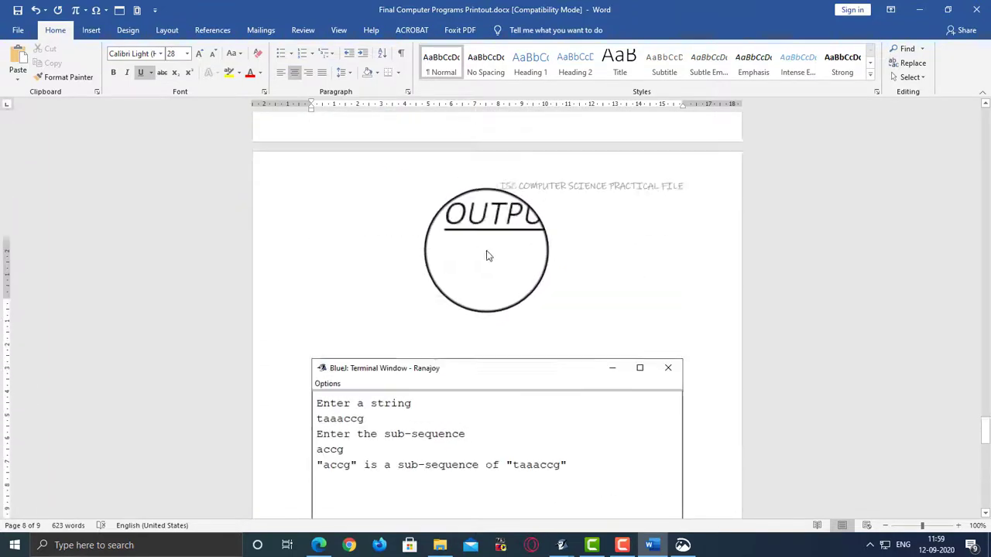
{"action": "scroll", "coordinate": [484, 349], "scroll_direction": "up", "scroll_amount": 2}
{"action": "scroll", "coordinate": [638, 392], "scroll_direction": "down", "scroll_amount": 8}
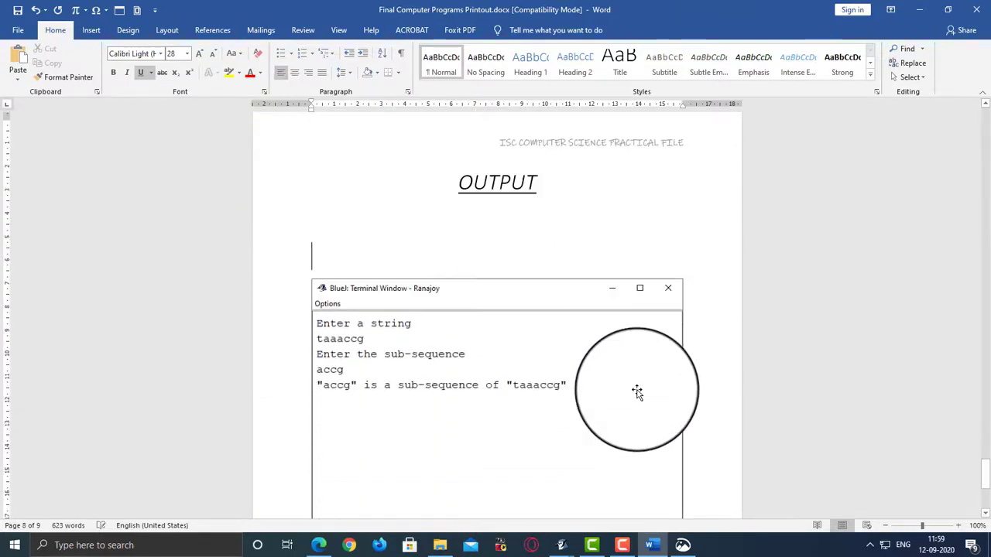
{"action": "scroll", "coordinate": [655, 281], "scroll_direction": "up", "scroll_amount": 3}
{"action": "scroll", "coordinate": [909, 295], "scroll_direction": "up", "scroll_amount": 5}
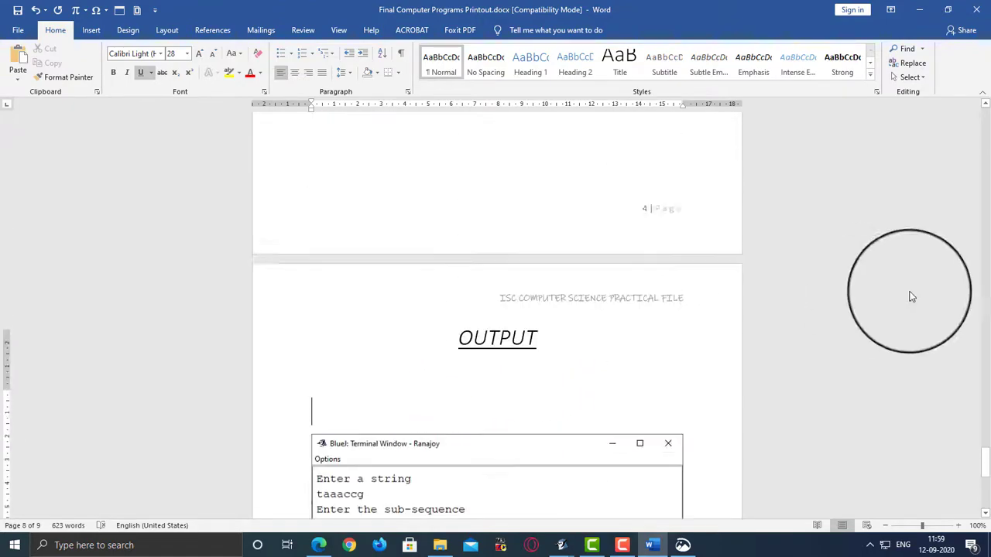
Step: Enter the page number starting with 1 for the string subsequence program in the first row of the index table
{"action": "left_click_drag", "start_coordinate": [980, 453], "coordinate": [599, 296]}
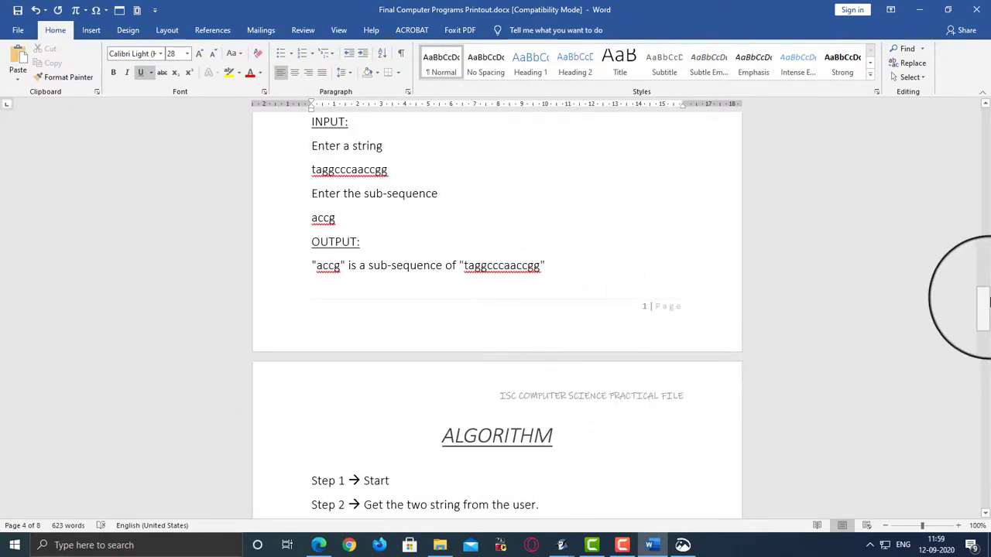
{"action": "left_click_drag", "start_coordinate": [985, 308], "coordinate": [985, 228]}
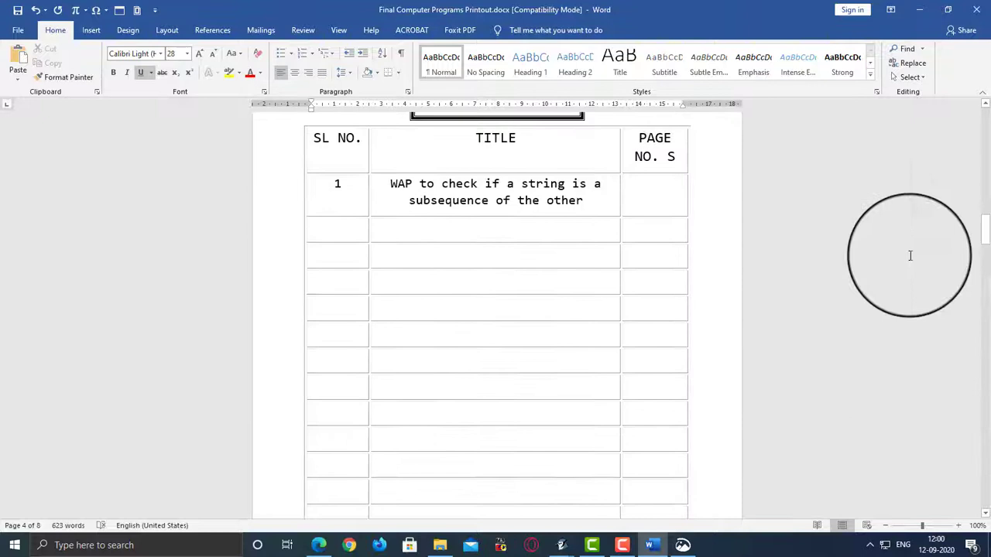
{"action": "left_click", "coordinate": [635, 191]}
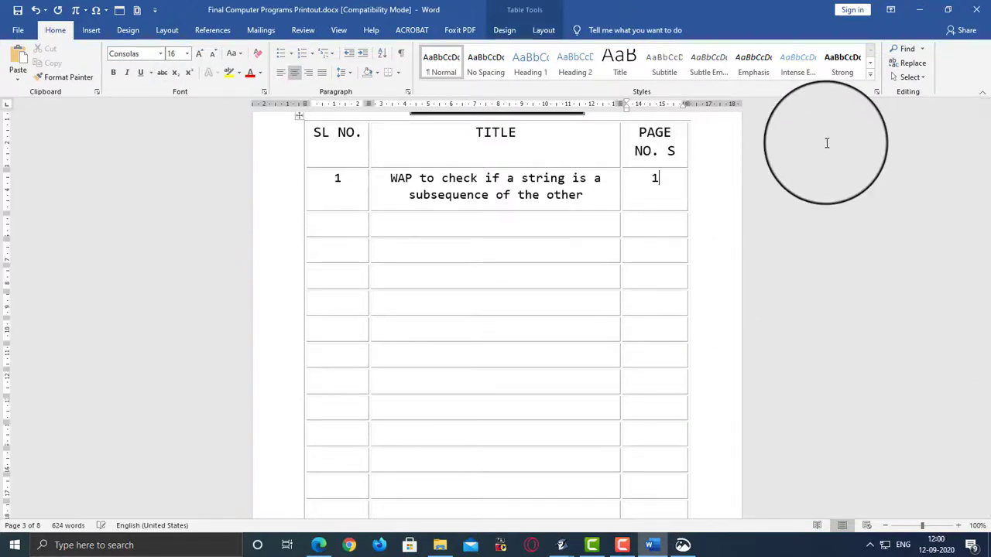